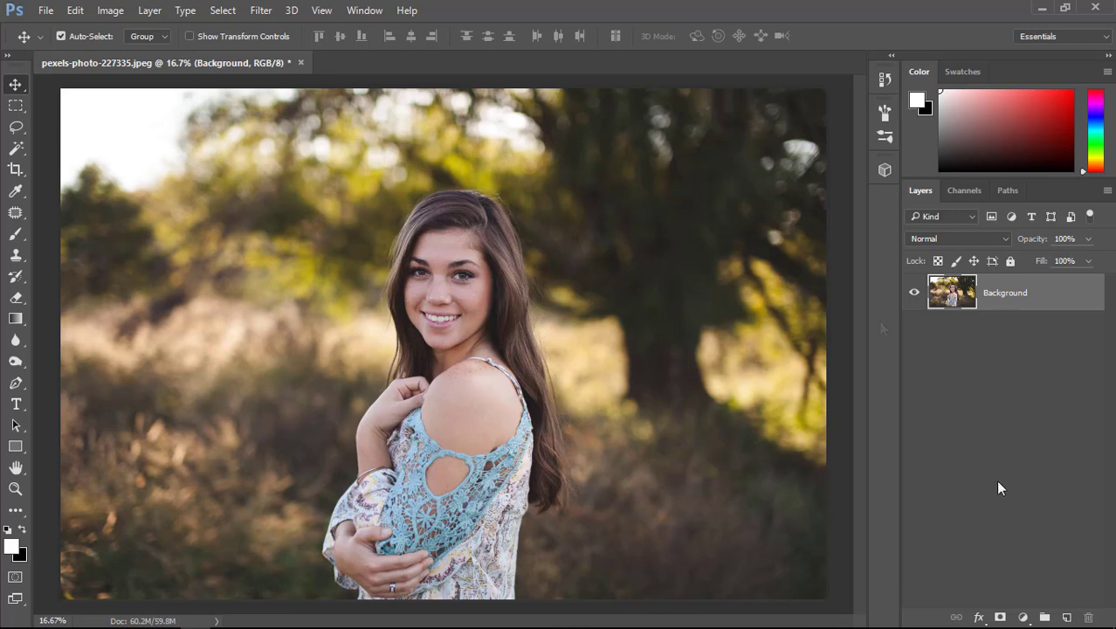
Add a Curves adjustment layer above the Background layer.
click(1024, 616)
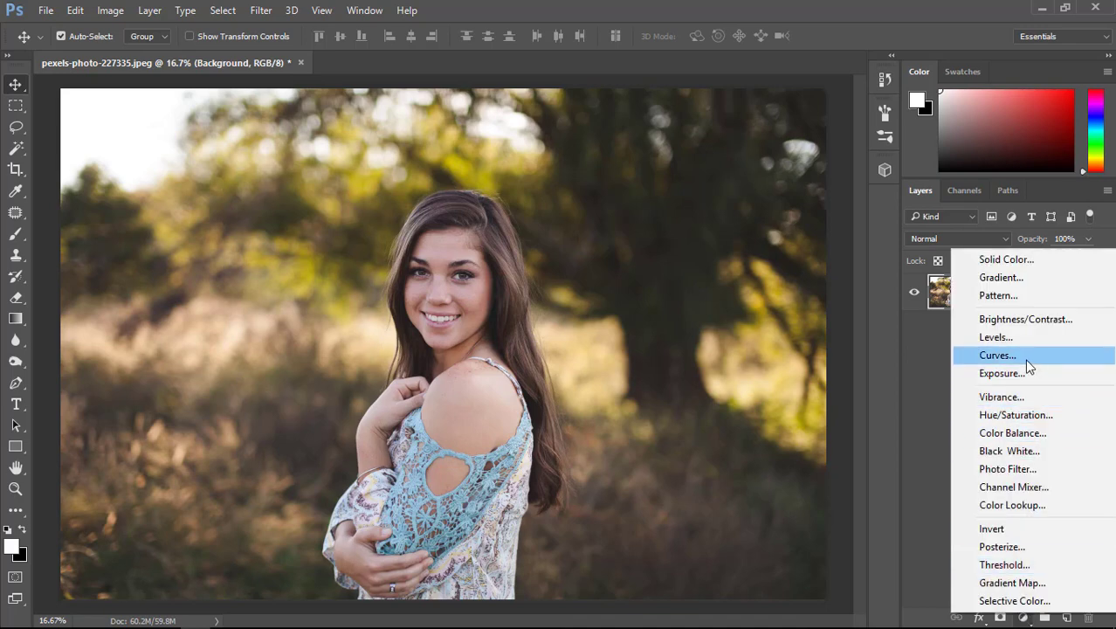
click(997, 355)
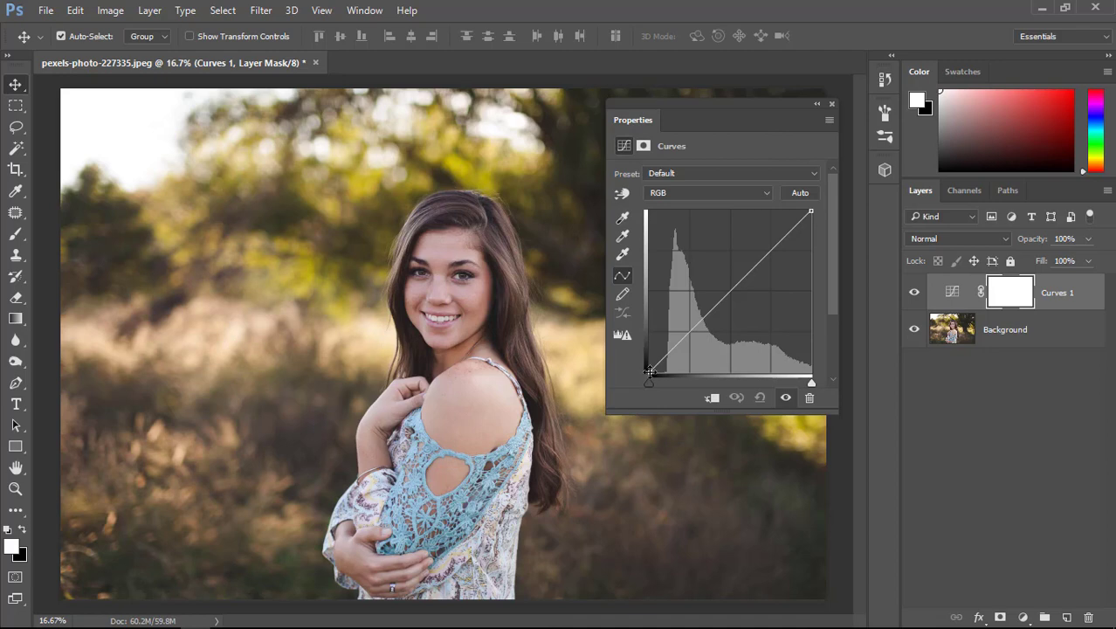
Try brightening and darkening the photo by bending the middle of the RGB curve up and down, and undo the change.
mouse_move(811, 210)
mouse_down()
mouse_move(652, 202)
mouse_move(811, 210)
mouse_move(812, 347)
mouse_move(826, 351)
mouse_move(826, 372)
mouse_move(811, 212)
mouse_up()
mouse_move(650, 372)
mouse_down()
mouse_move(641, 214)
mouse_move(648, 372)
mouse_move(810, 384)
mouse_move(648, 382)
mouse_up()
drag(731, 291, 712, 272)
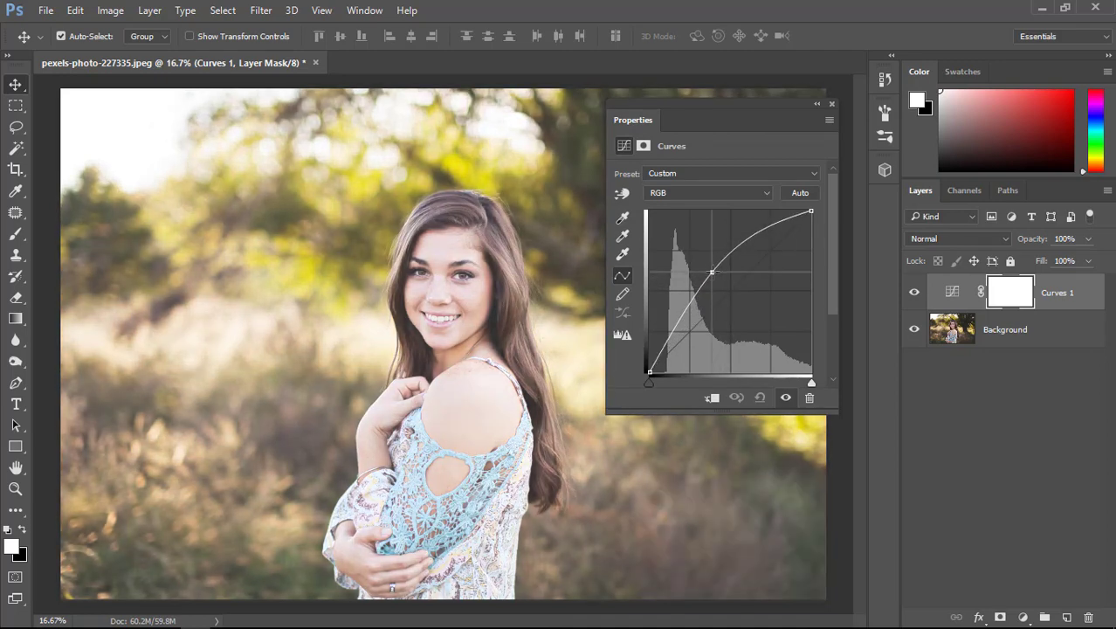
drag(712, 272, 751, 312)
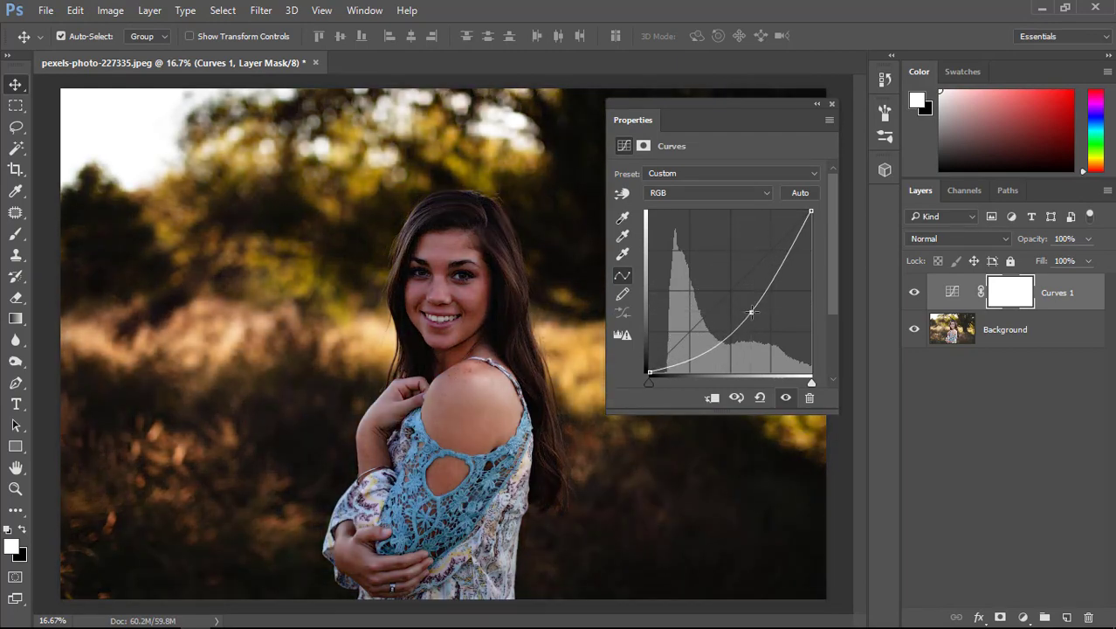
key(ctrl+z)
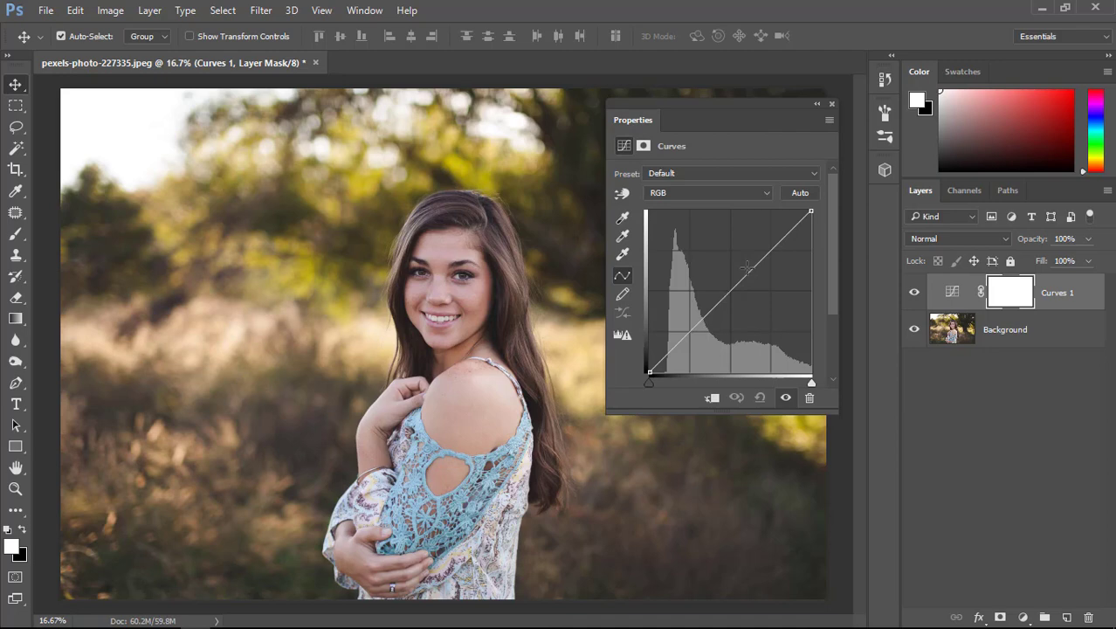
Shape the RGB curve into an S for contrast, set the Curves layer's blend mode to Color, and compare the photo without the adjustment.
drag(771, 251, 765, 237)
drag(683, 325, 698, 338)
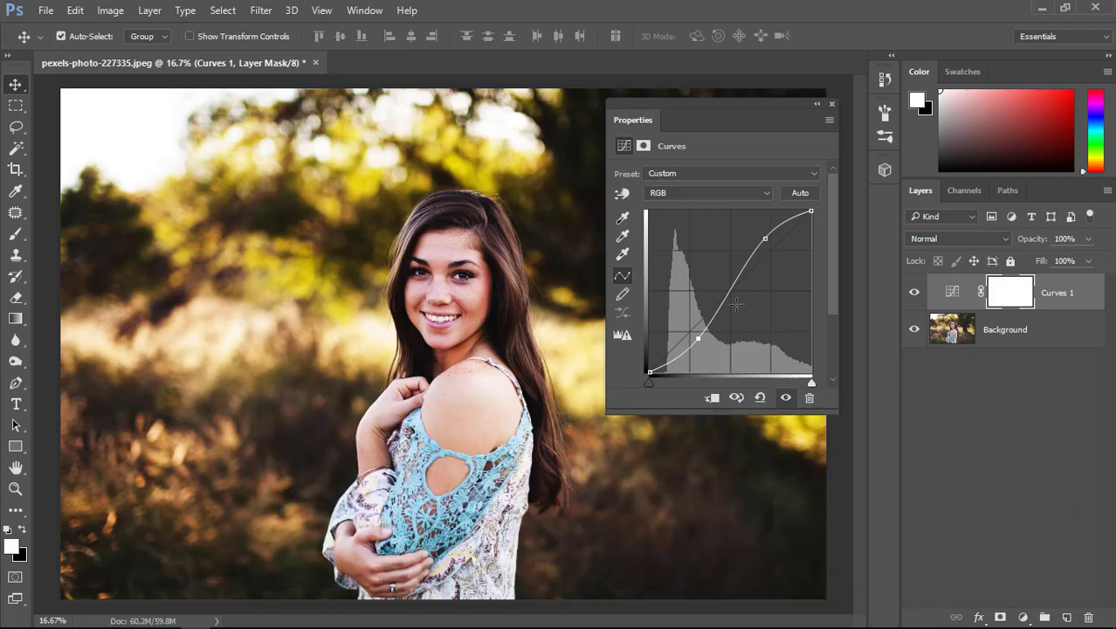
click(948, 239)
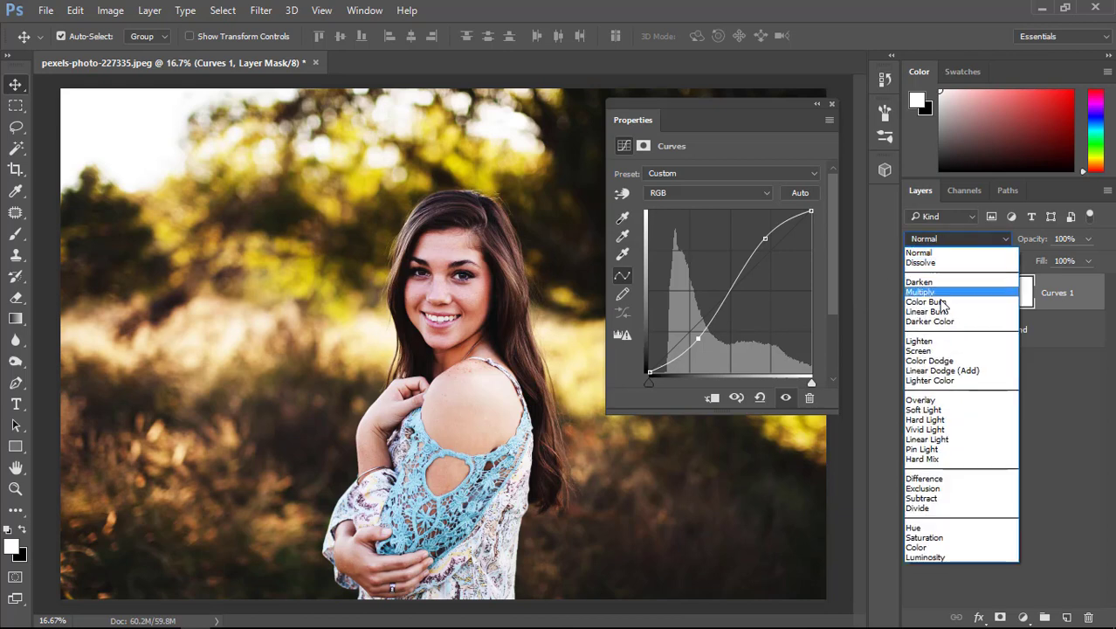
click(924, 549)
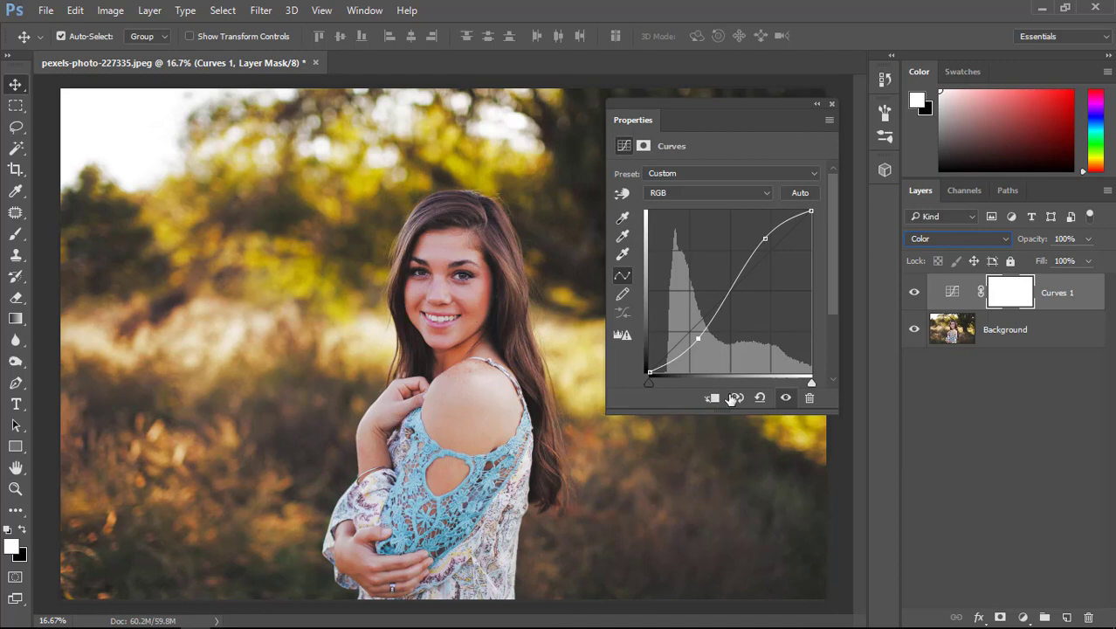
click(786, 398)
click(786, 398)
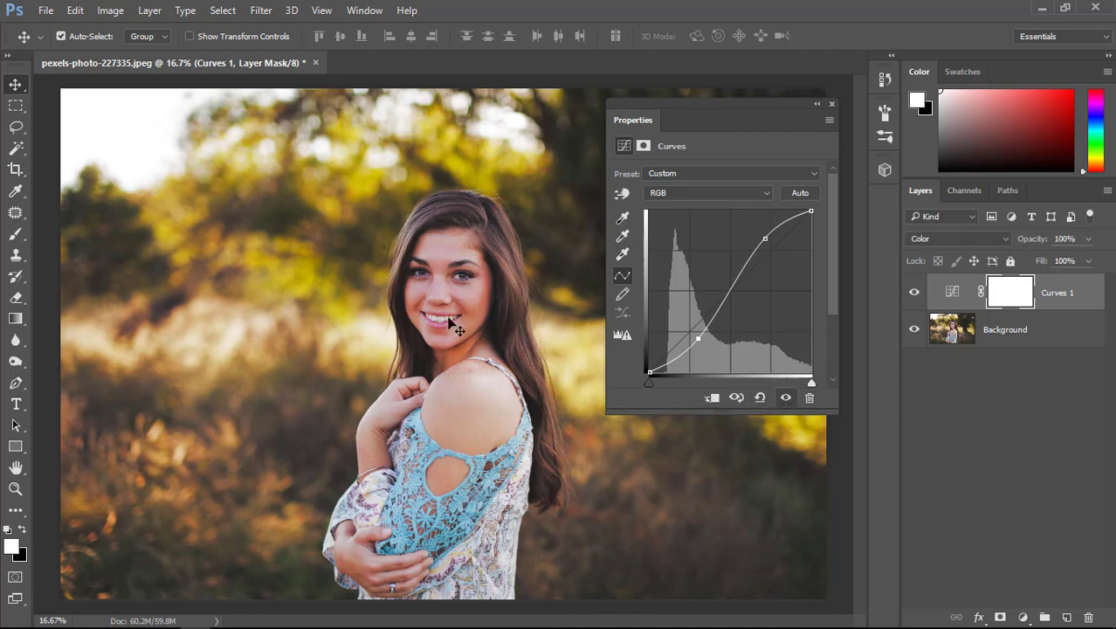
Set the Curves layer's blend mode to Luminosity and compare the photo with the adjustment off and on.
click(962, 240)
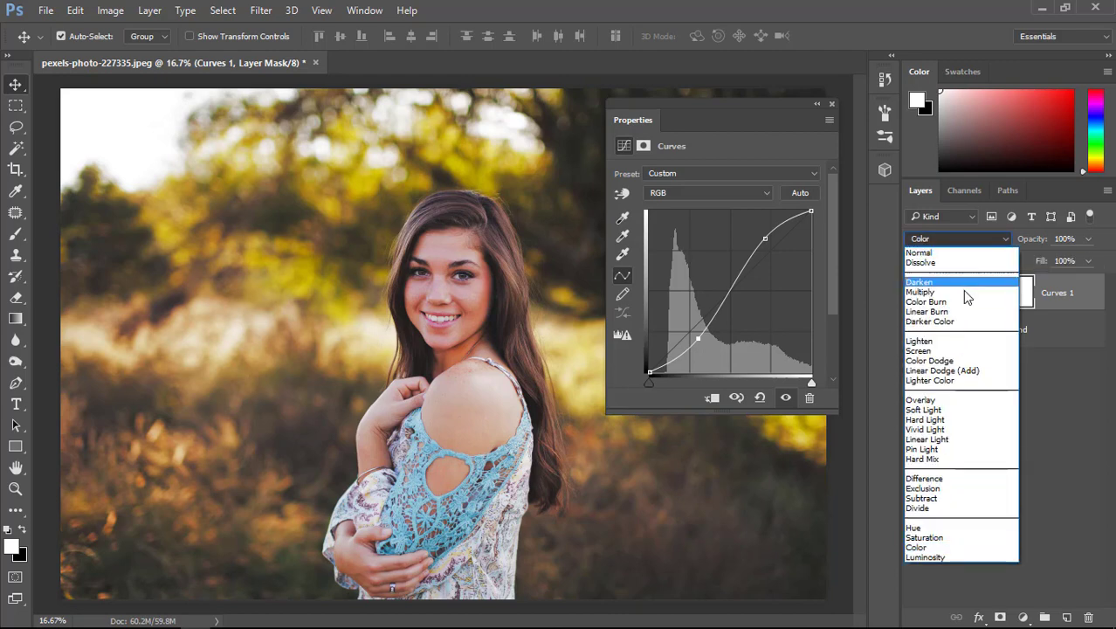
click(940, 557)
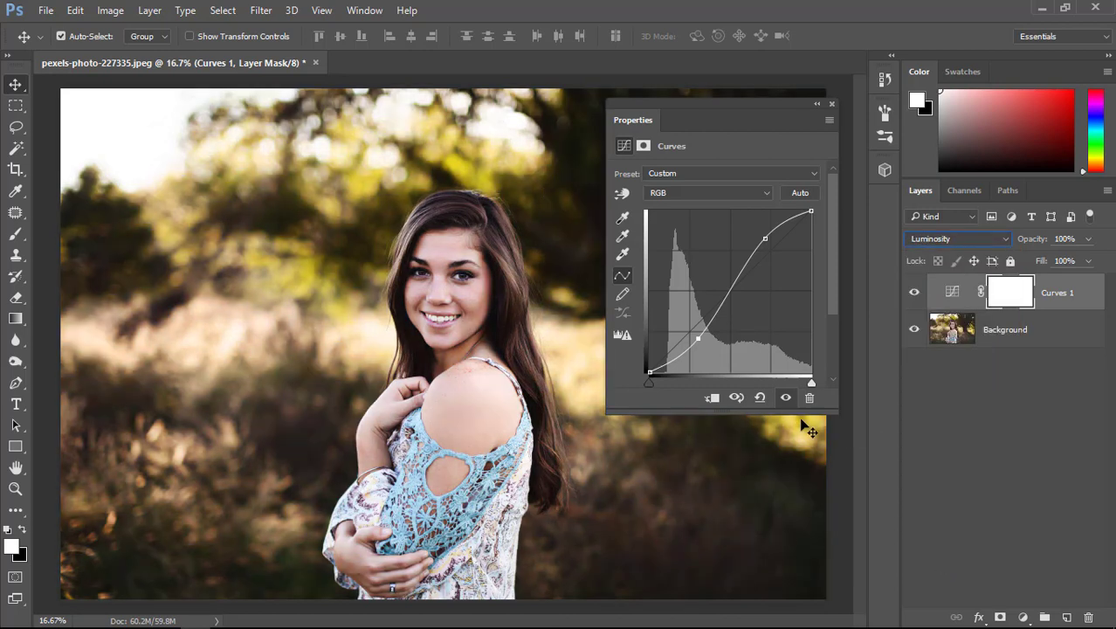
click(786, 398)
click(786, 399)
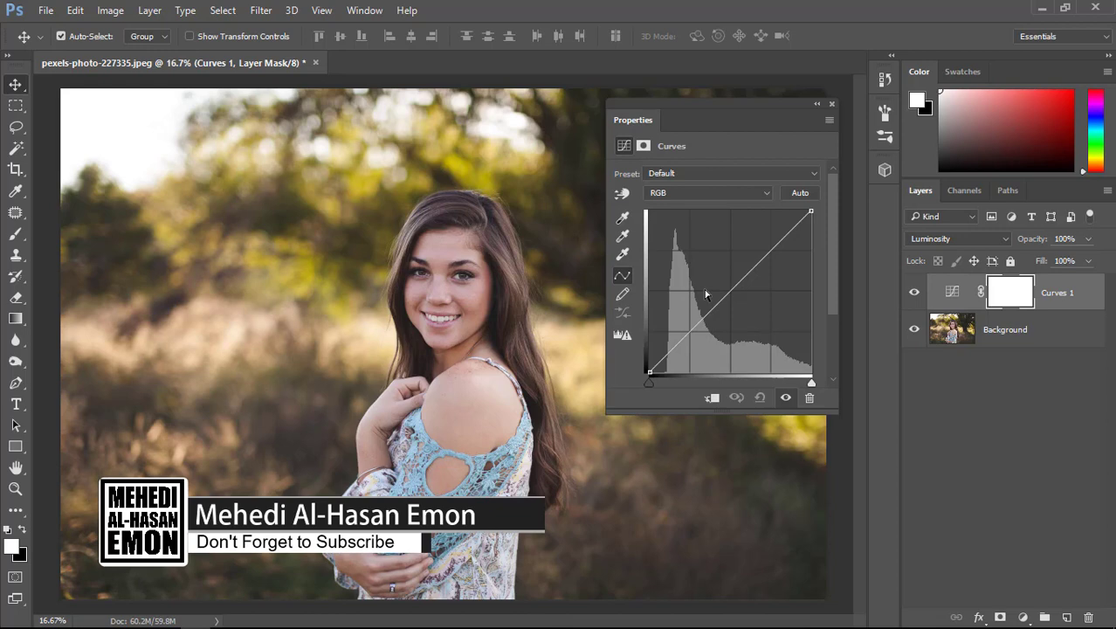
Lower the white end of the RGB curve to black output and set the Curves layer's blend mode to Color.
drag(808, 217, 811, 374)
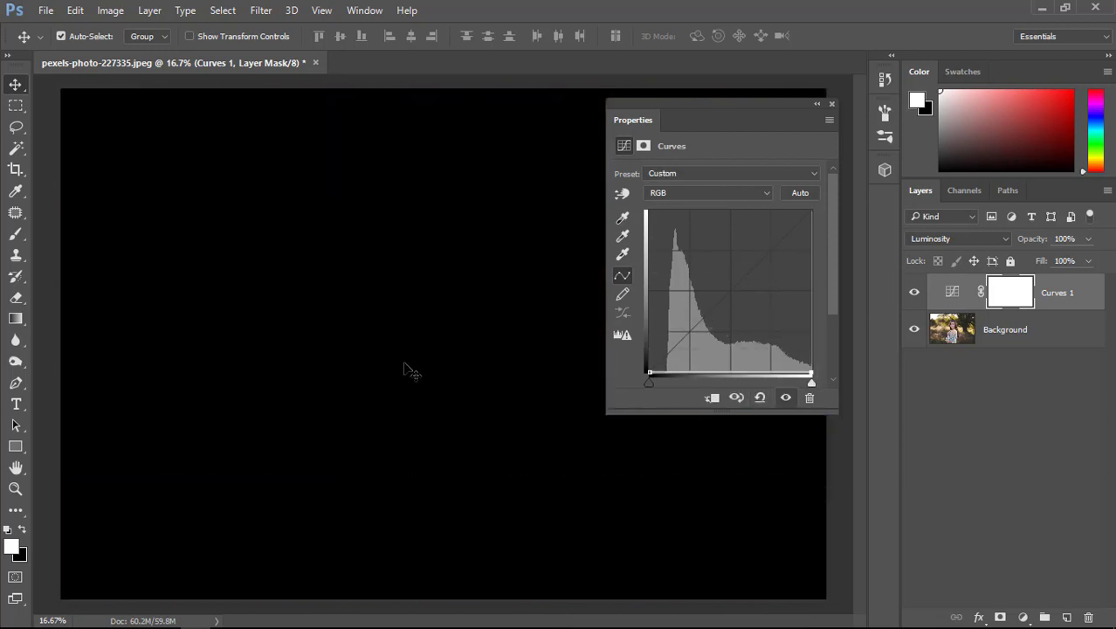
click(933, 243)
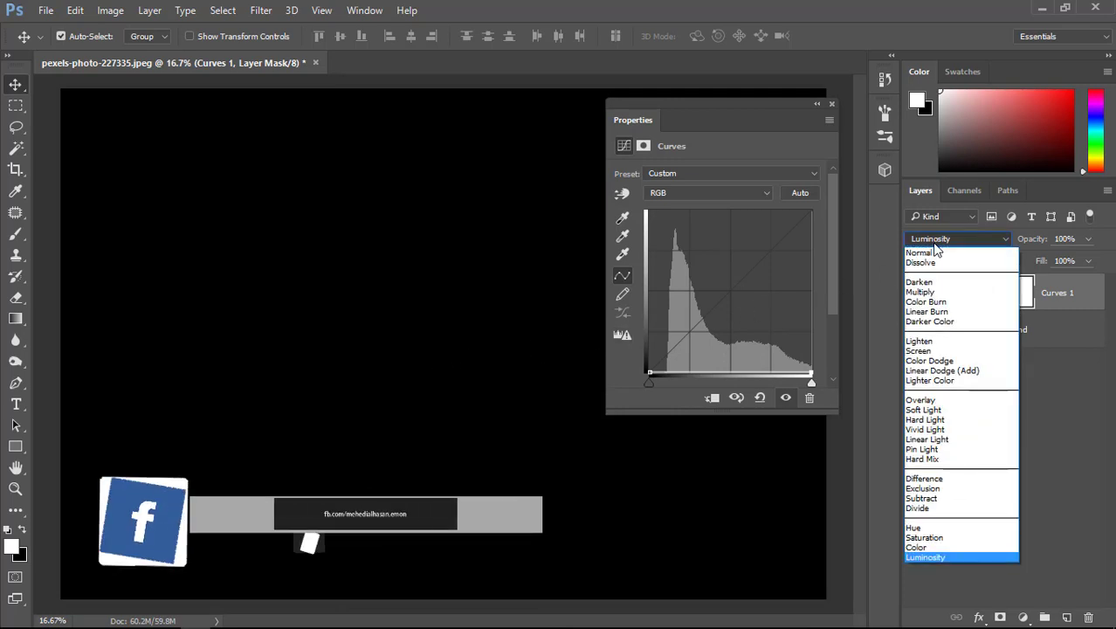
click(924, 546)
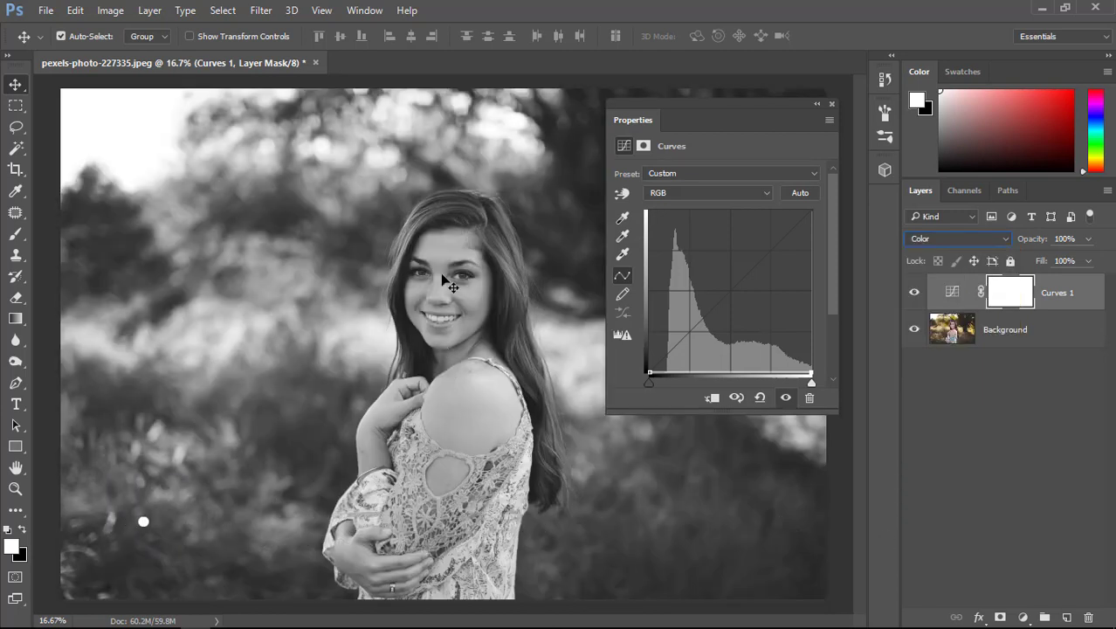
Try the Saturation and Hue blend modes on the Curves layer with the flat curve.
click(938, 243)
click(939, 547)
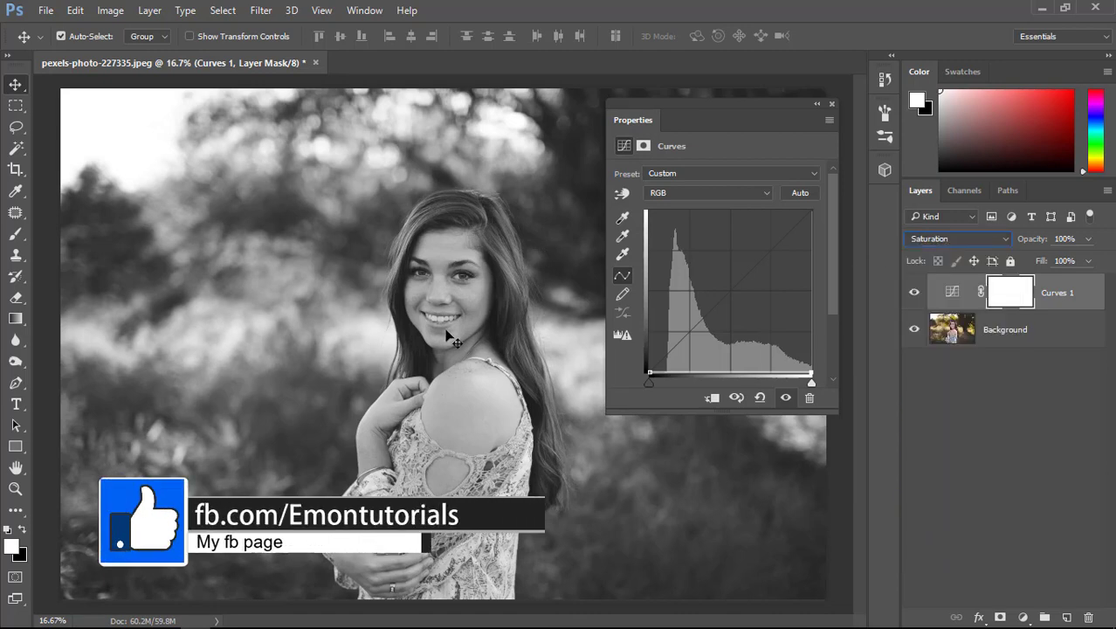
click(917, 242)
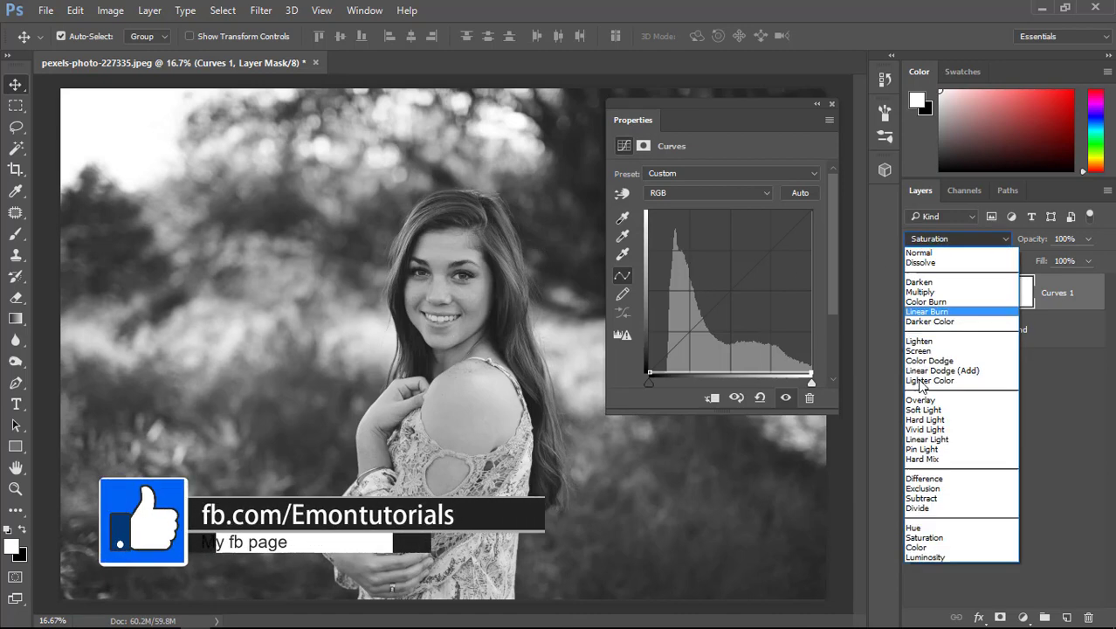
click(913, 528)
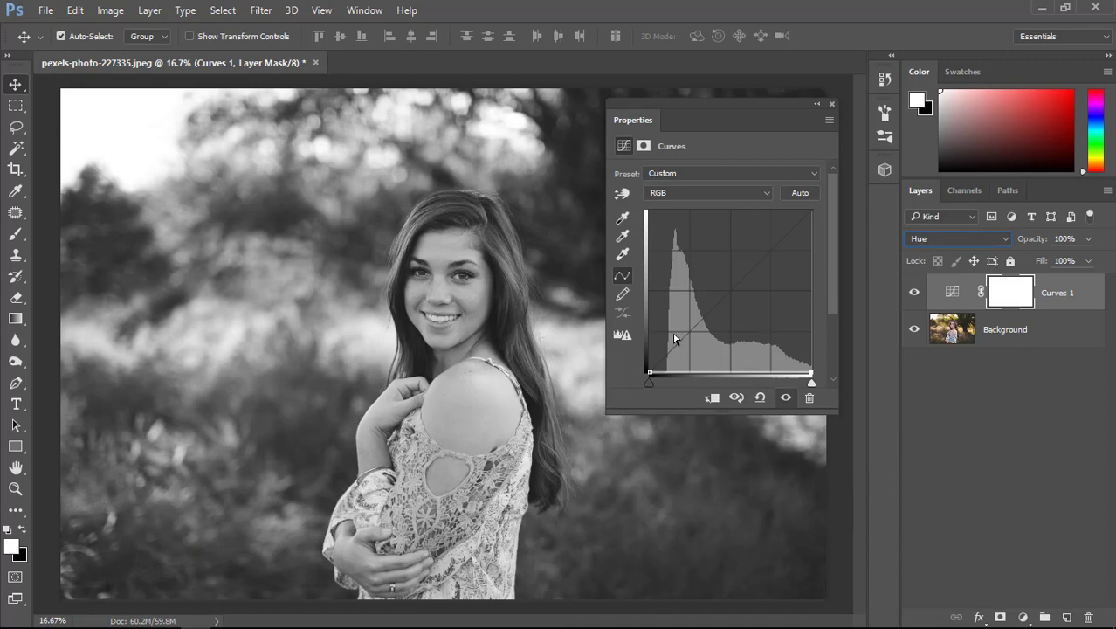
Raise the black and white ends of the RGB curve in stages until the line lies flat along the top of the graph.
drag(650, 373, 650, 319)
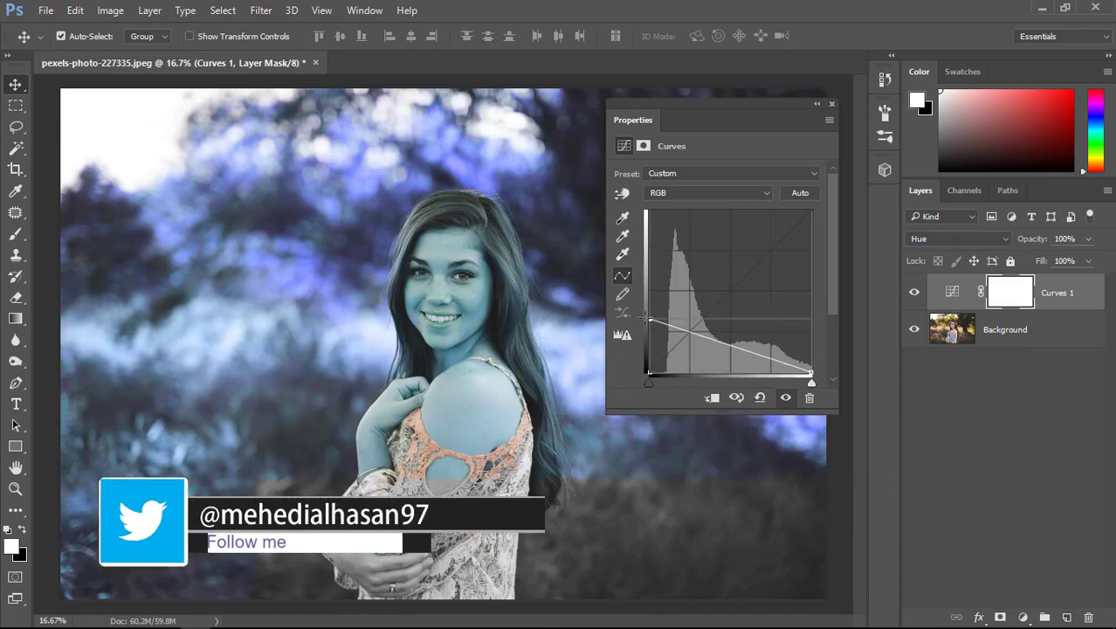
drag(811, 374, 814, 318)
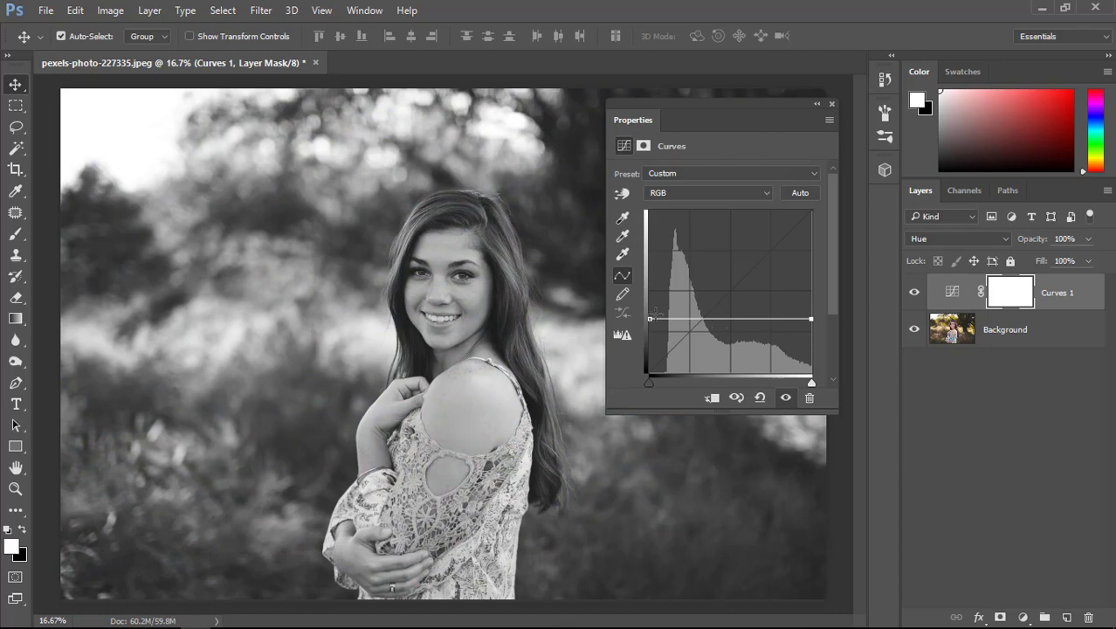
drag(650, 318, 650, 290)
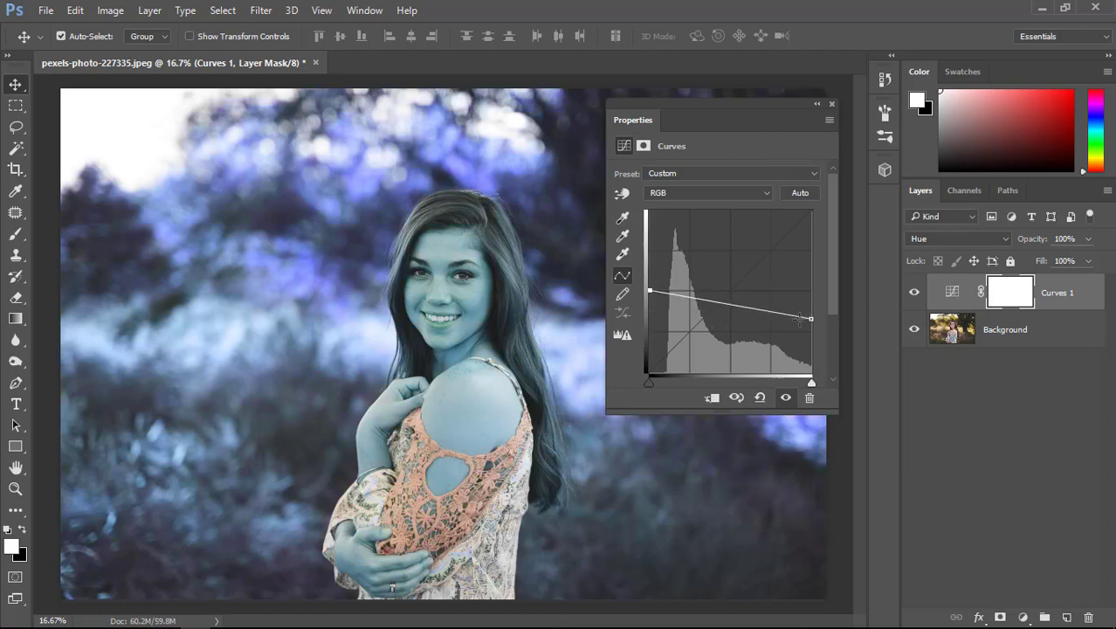
drag(811, 318, 812, 290)
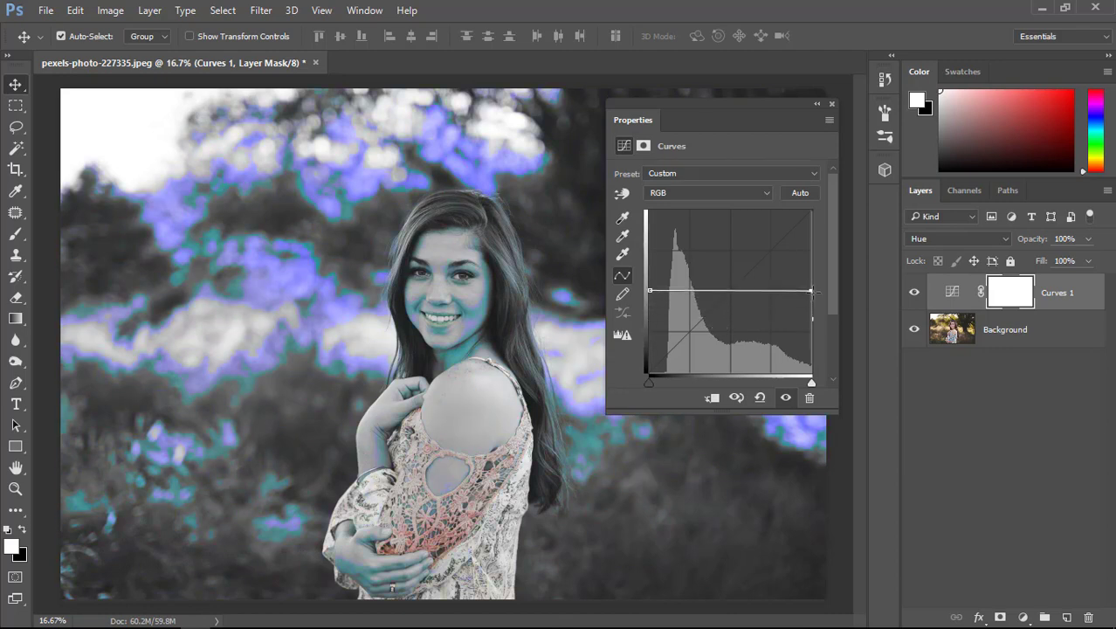
drag(650, 289, 648, 213)
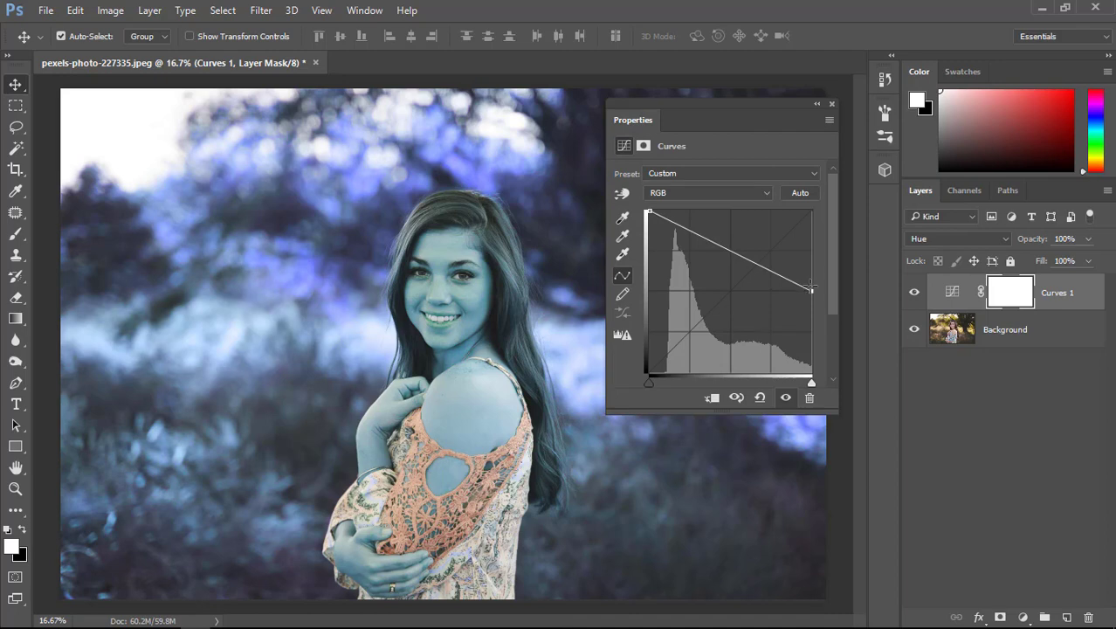
drag(804, 288, 807, 212)
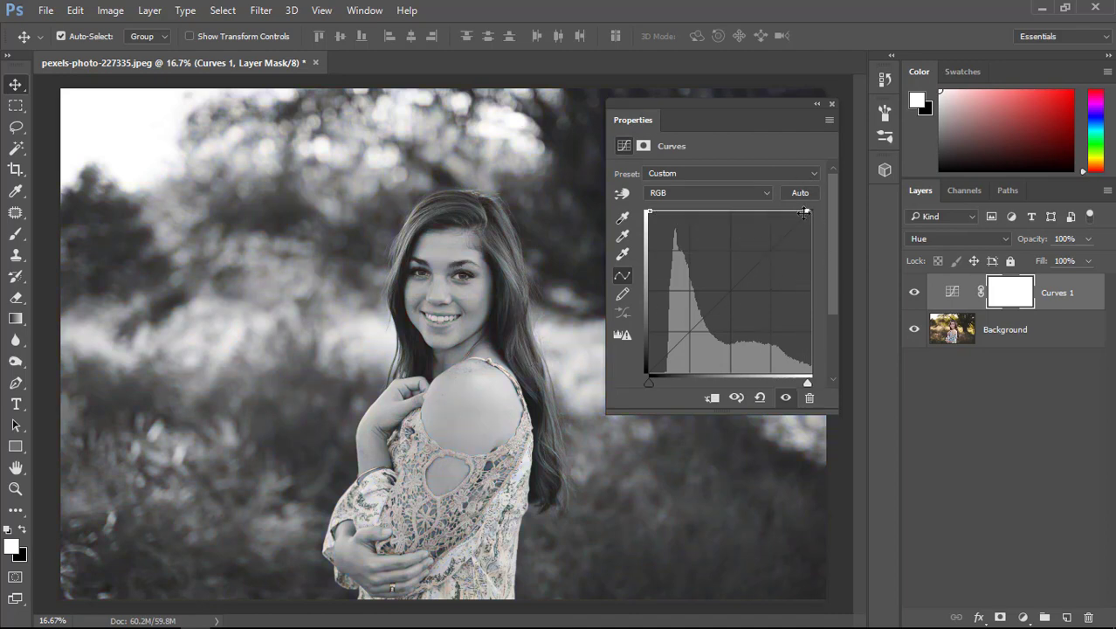
drag(803, 213, 811, 211)
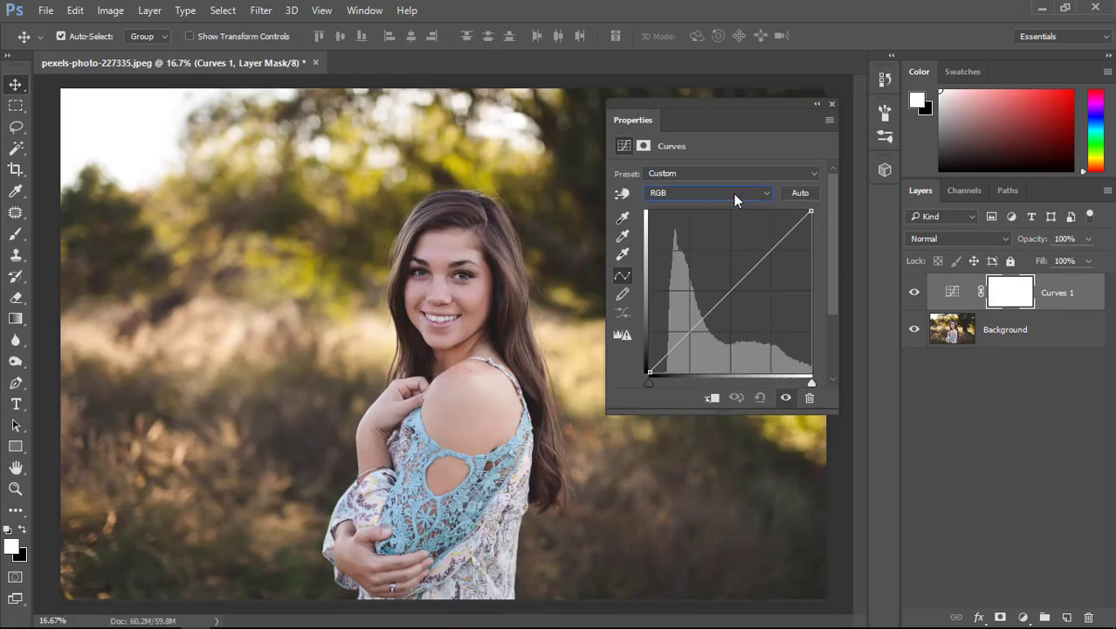
Raise the Red channel curve's highlights, anchor its shadows at the quarter point of the diagonal, and compare the photo without the adjustment.
click(733, 193)
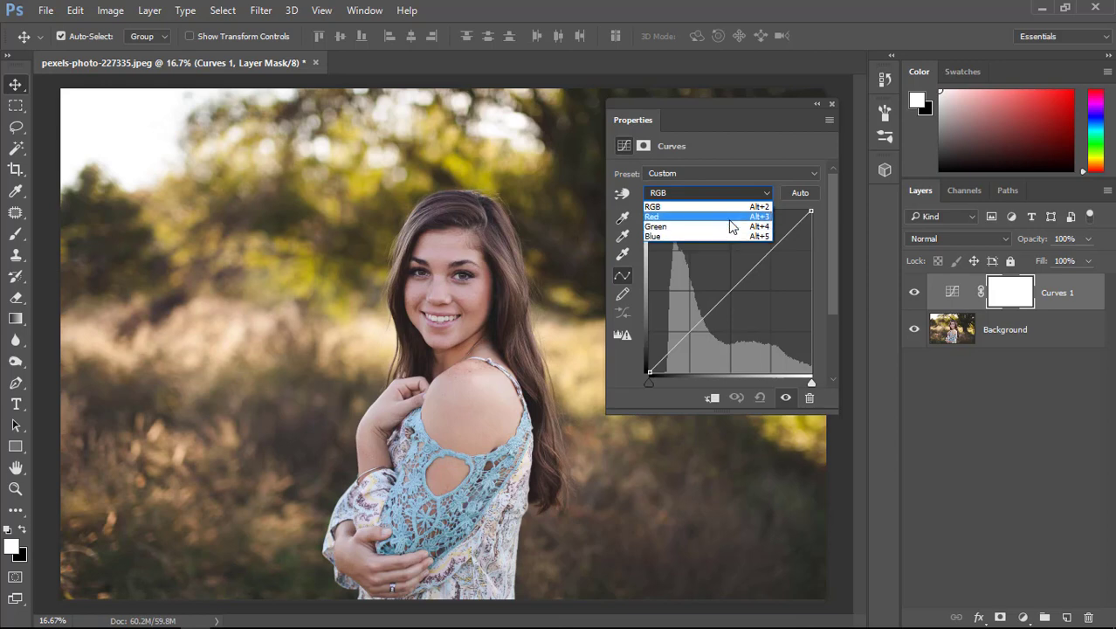
click(729, 217)
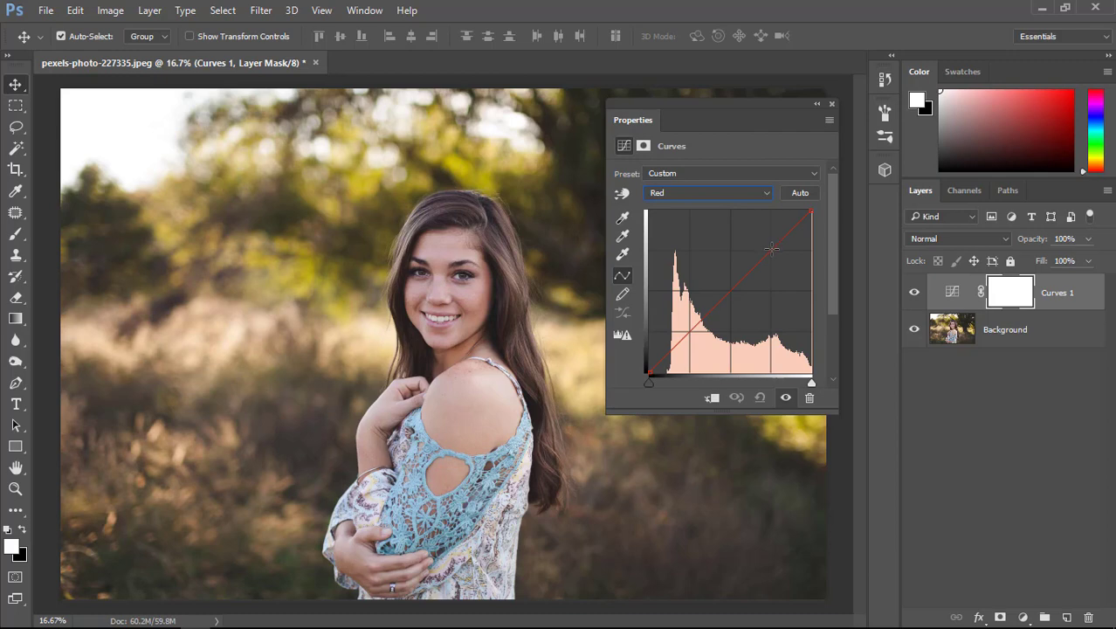
drag(770, 251, 757, 234)
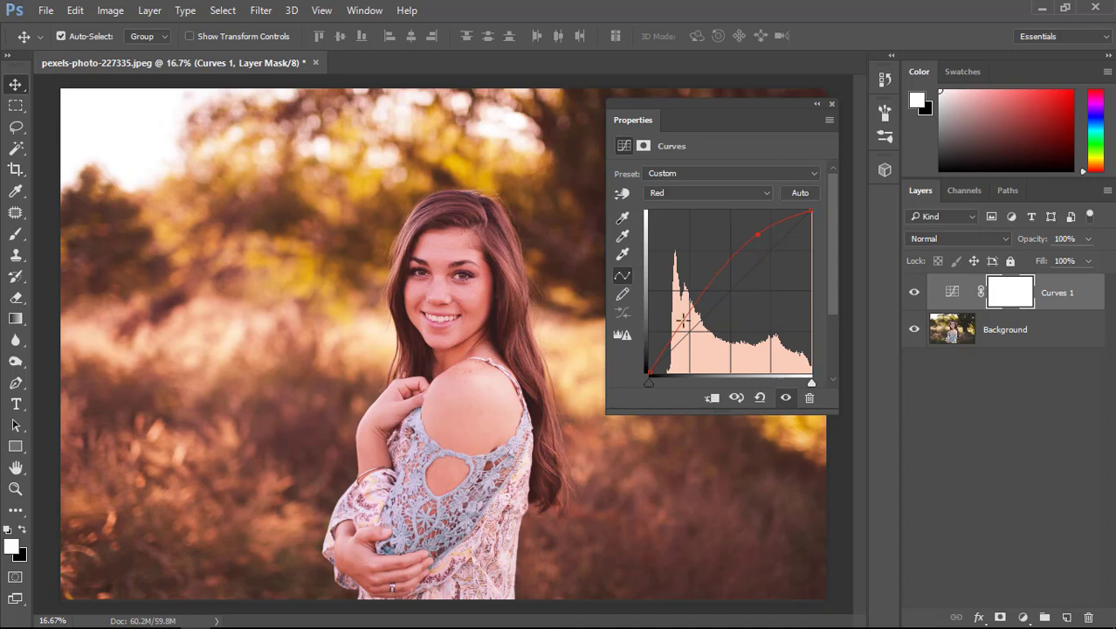
drag(678, 324, 690, 331)
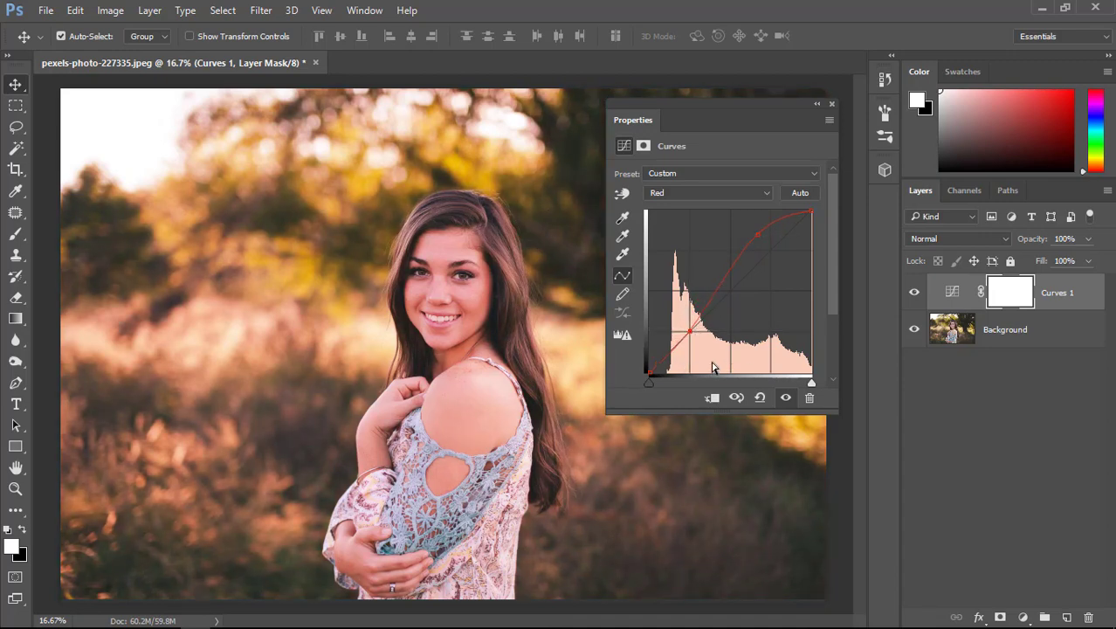
click(785, 397)
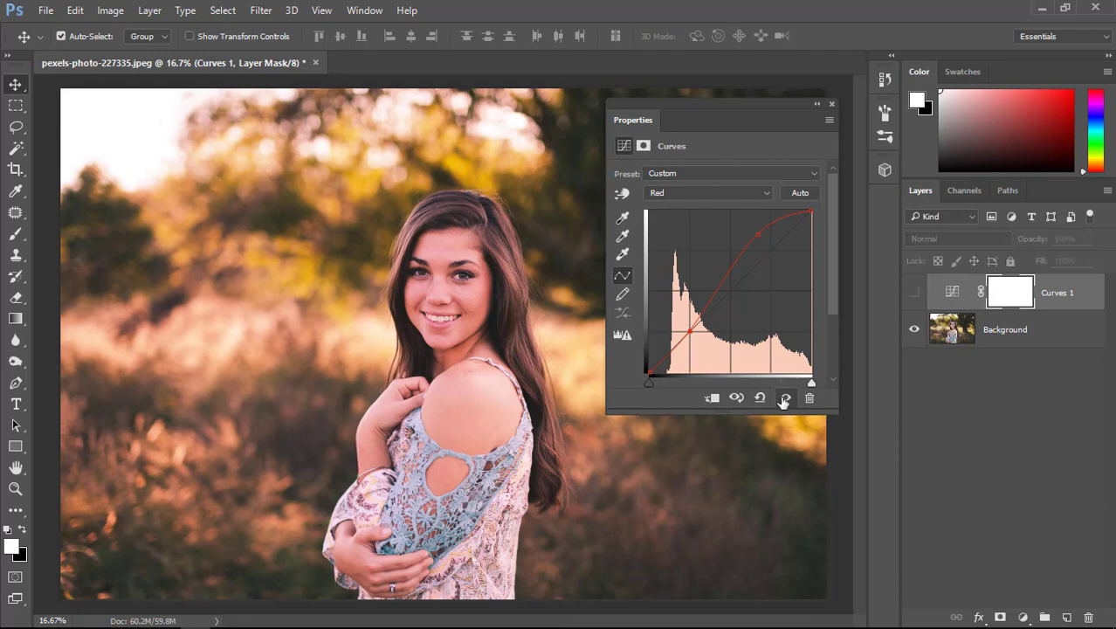
click(784, 399)
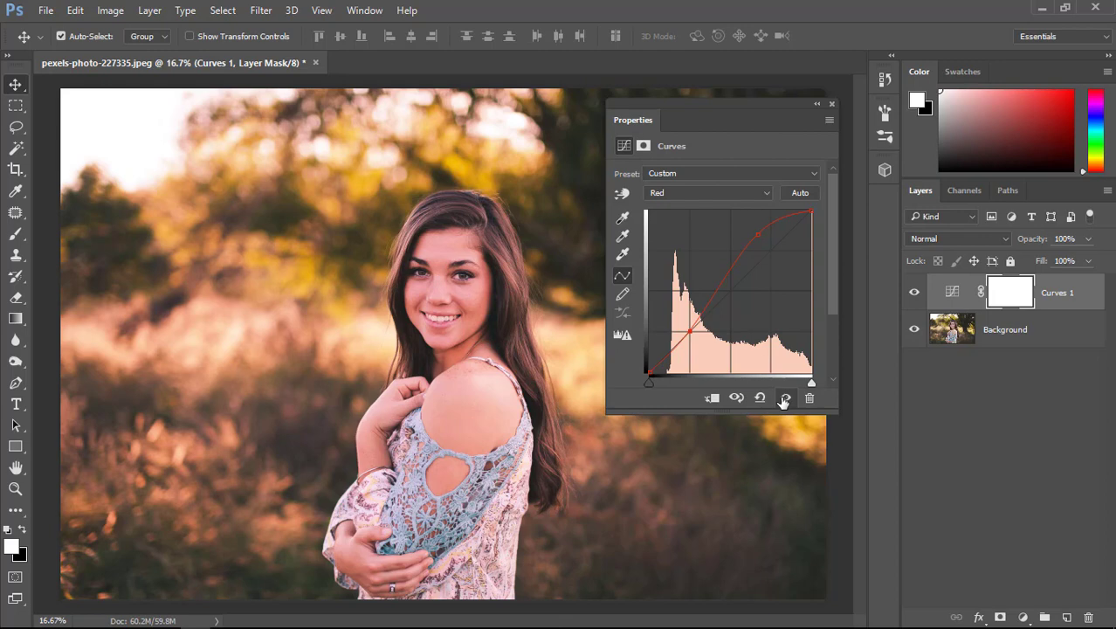
Lift the shadow point of the Red channel curve above the diagonal to add red to the dark areas.
click(735, 190)
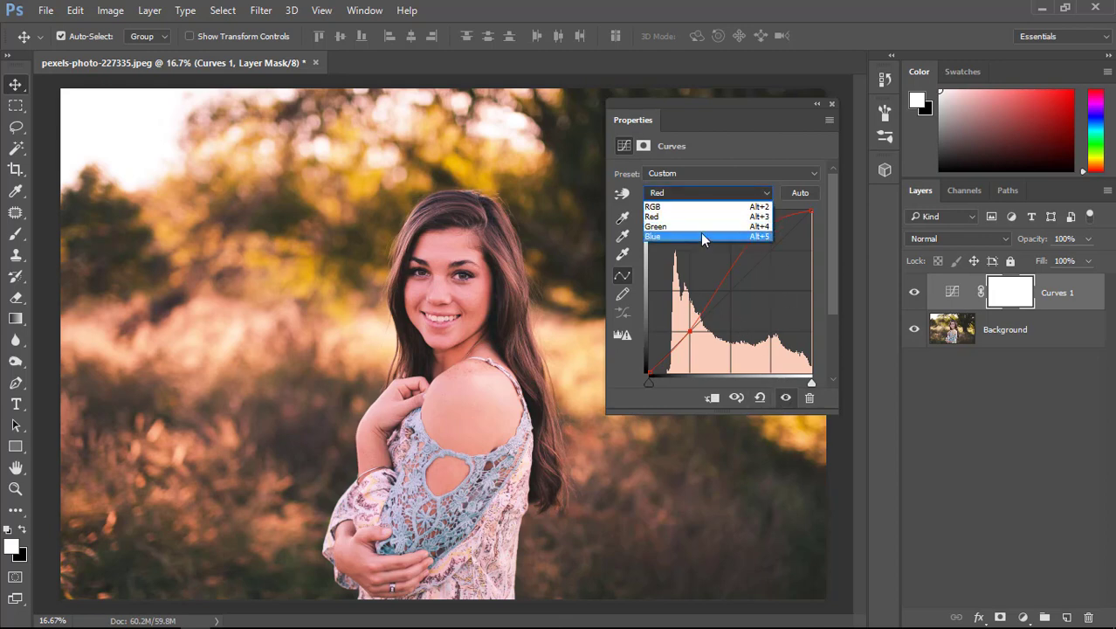
click(721, 189)
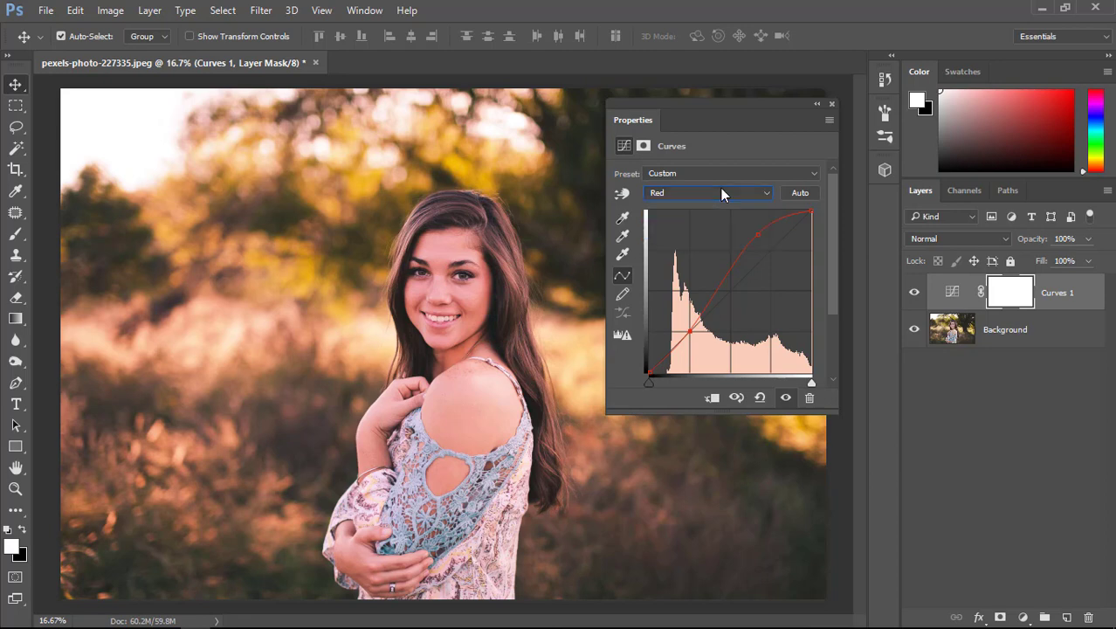
click(690, 330)
drag(689, 330, 678, 317)
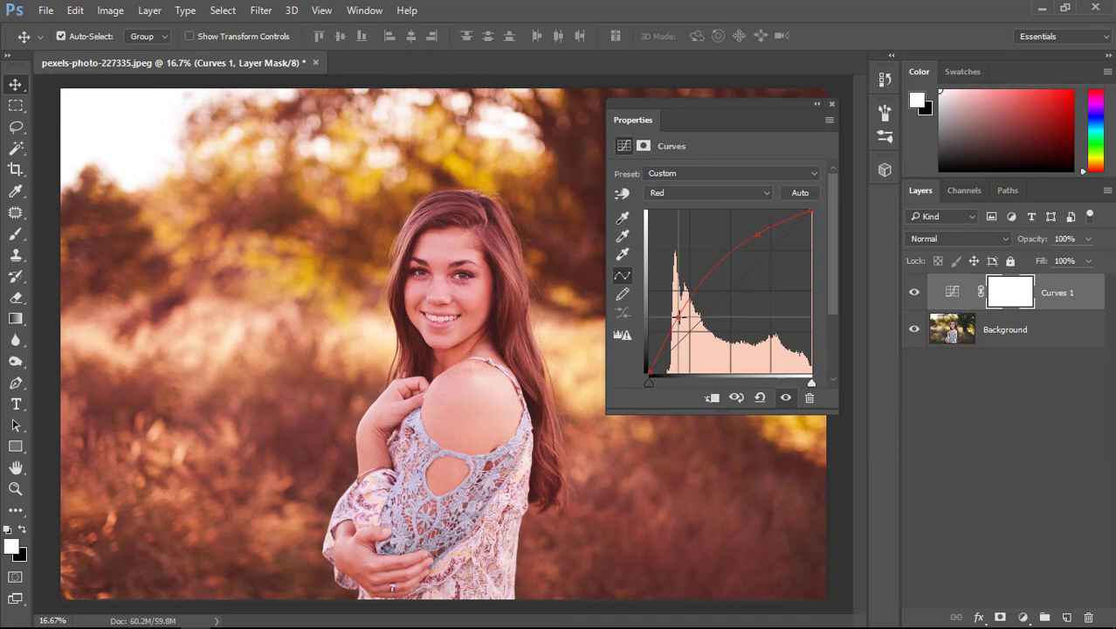
click(675, 195)
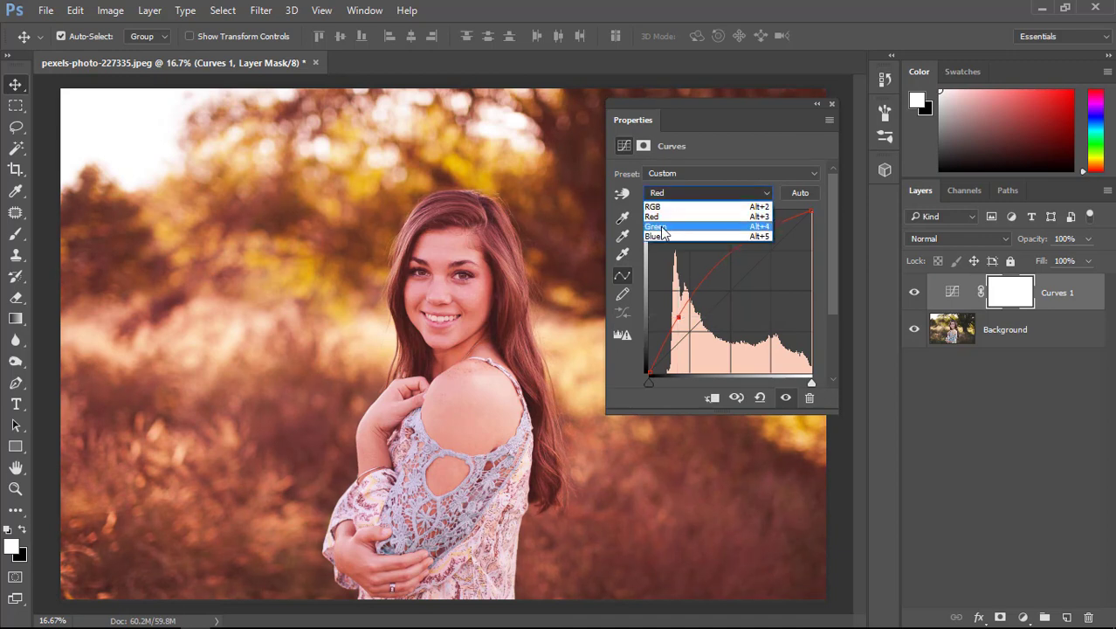
click(676, 195)
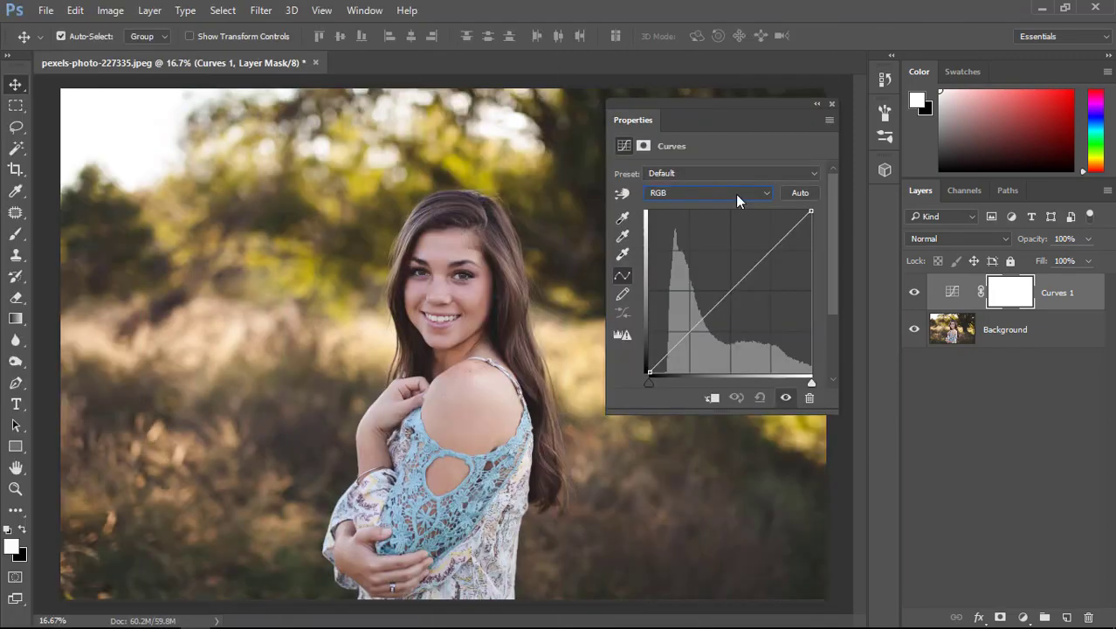
Pull the Blue channel curve's highlights below the diagonal to add yellow and anchor its shadows at the quarter point.
click(735, 194)
click(729, 237)
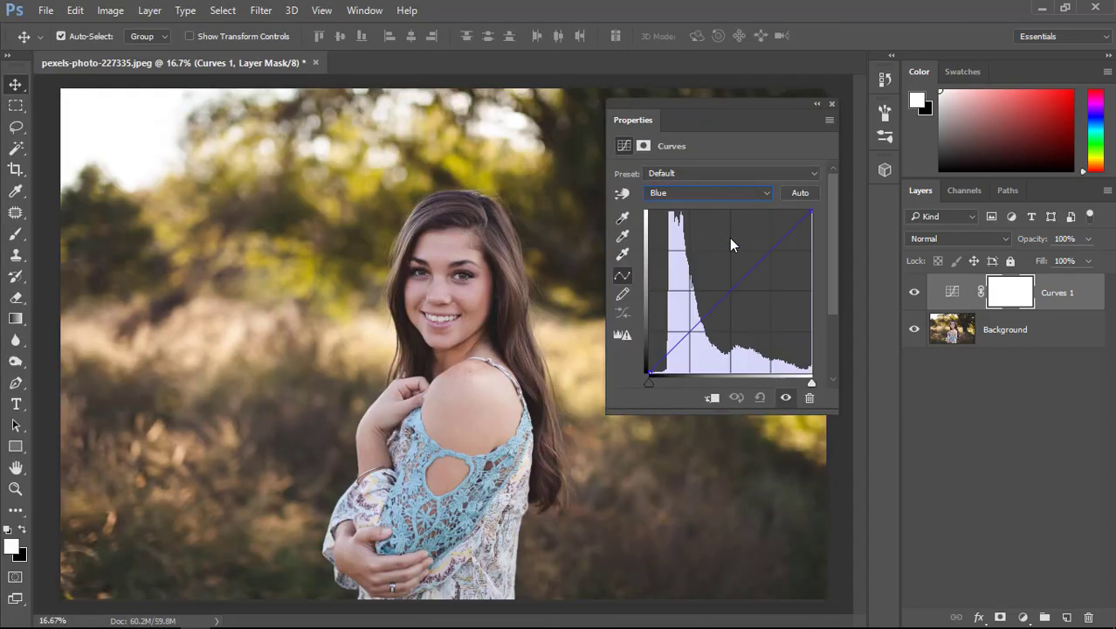
click(772, 254)
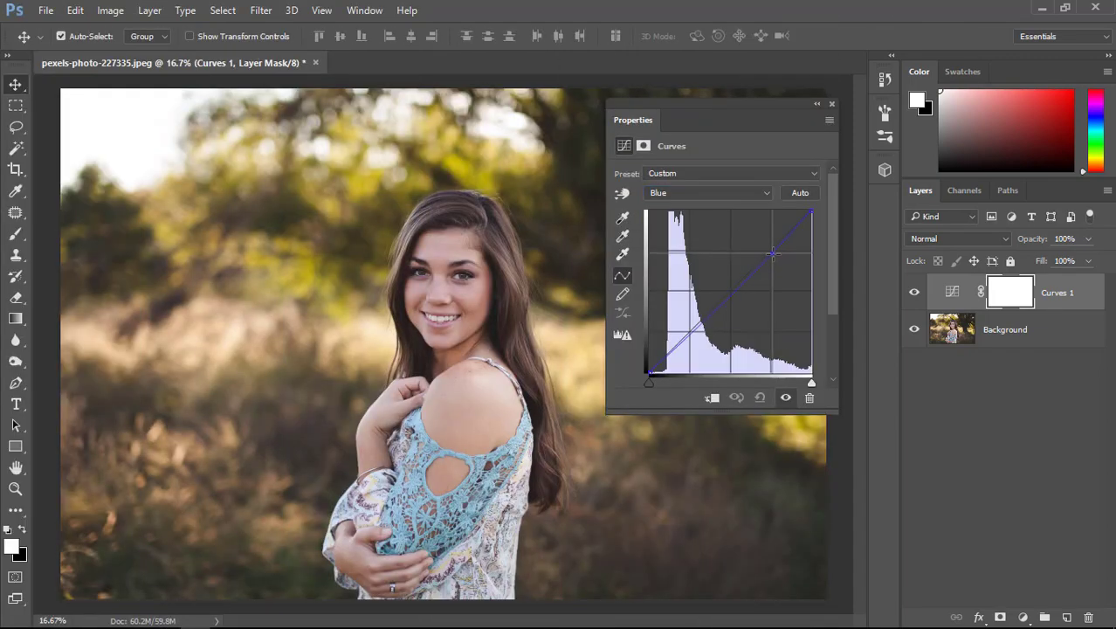
drag(772, 253, 786, 267)
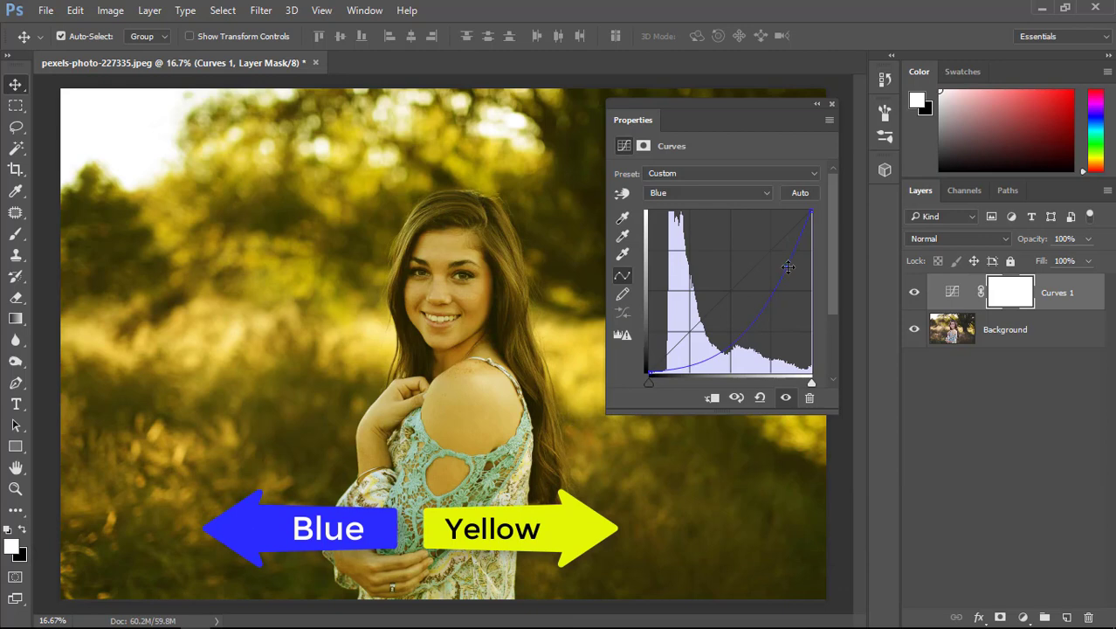
drag(788, 266, 788, 261)
drag(692, 356, 689, 331)
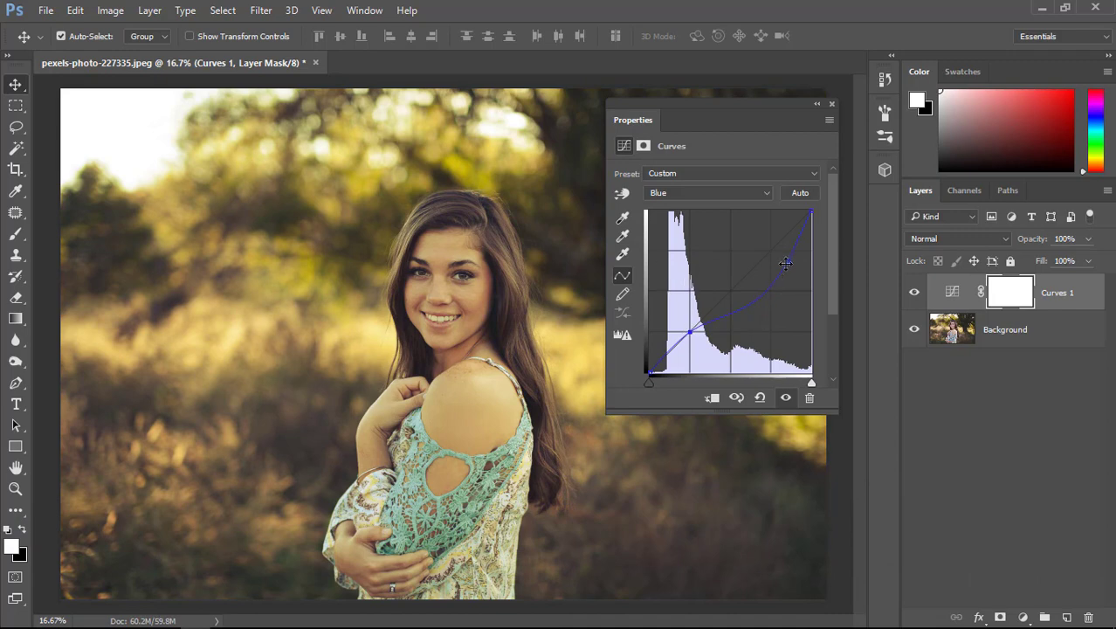
drag(785, 263, 786, 252)
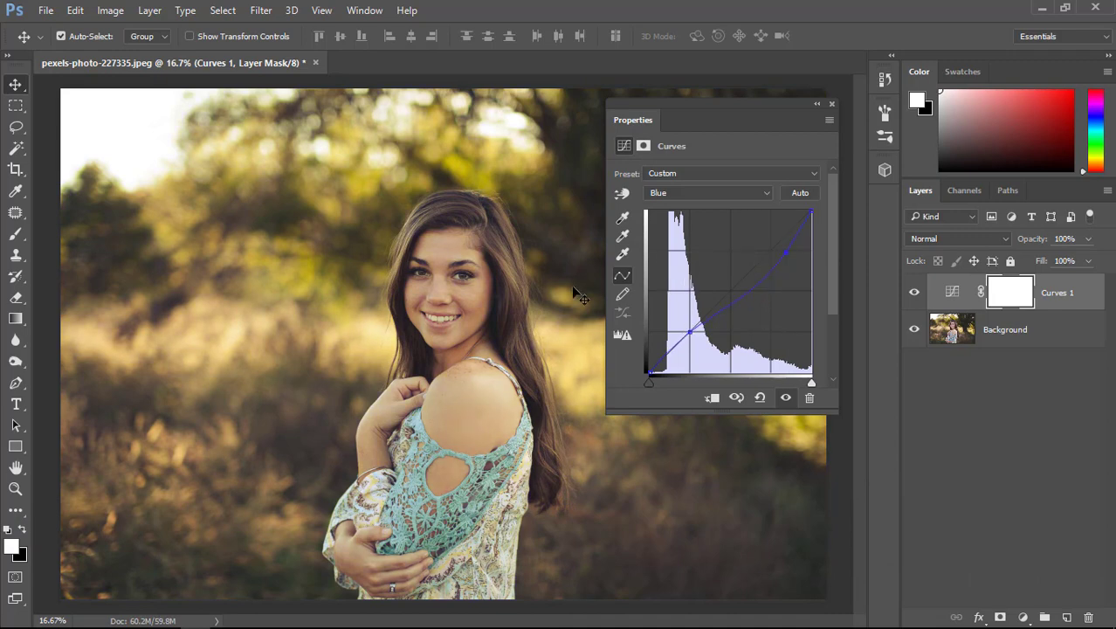
Try lowering the Red channel curve's highlights toward cyan, and return the point to the three-quarter mark on the diagonal.
click(707, 195)
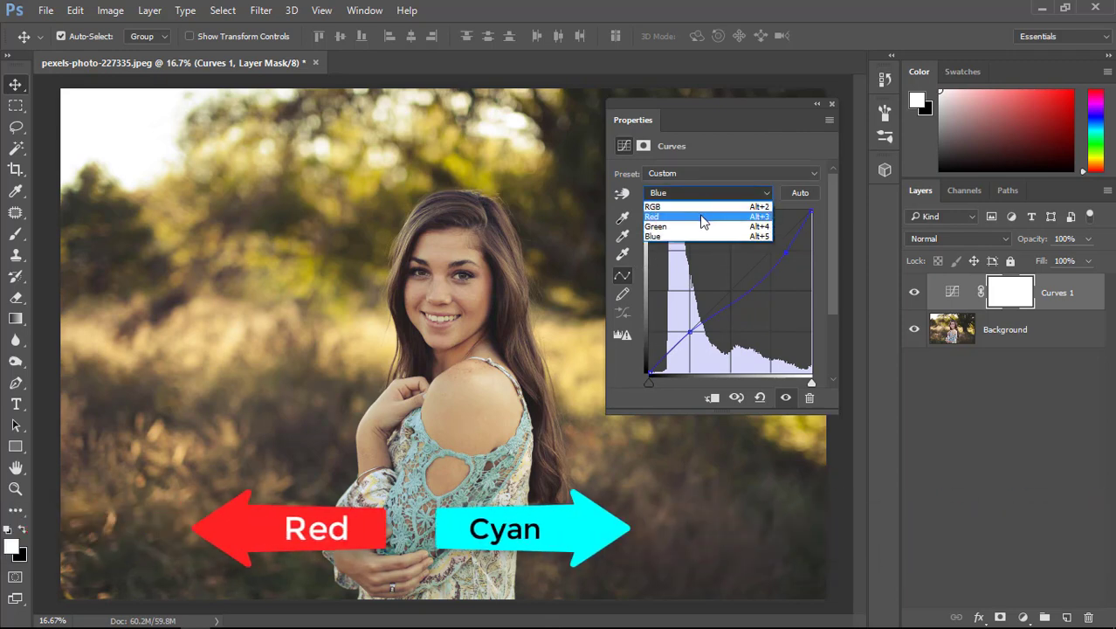
click(703, 216)
drag(752, 266, 784, 264)
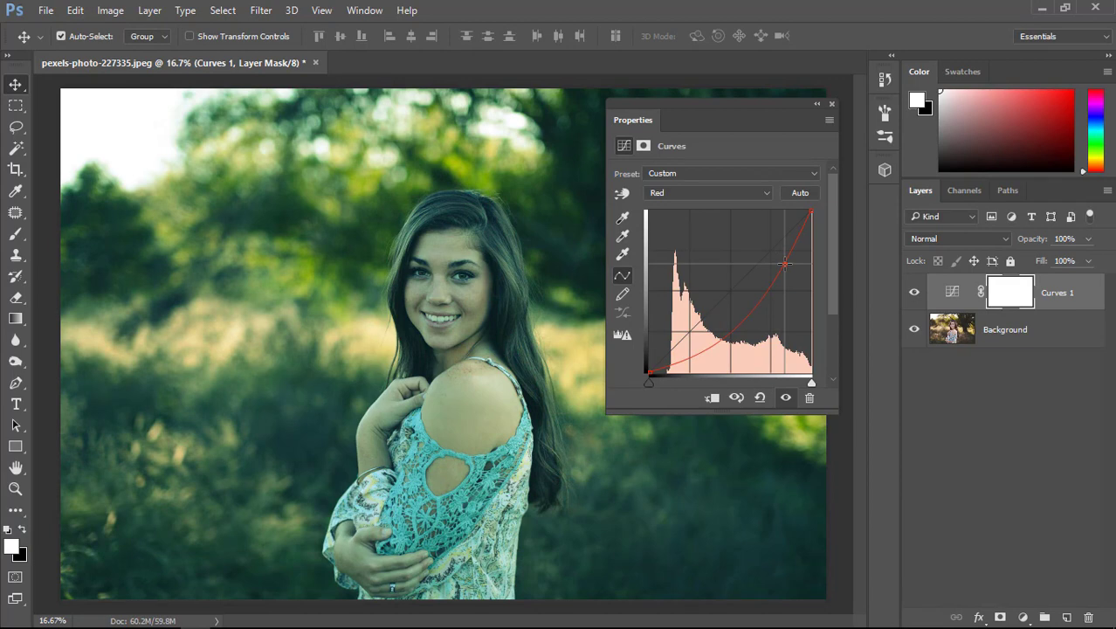
drag(784, 264, 770, 250)
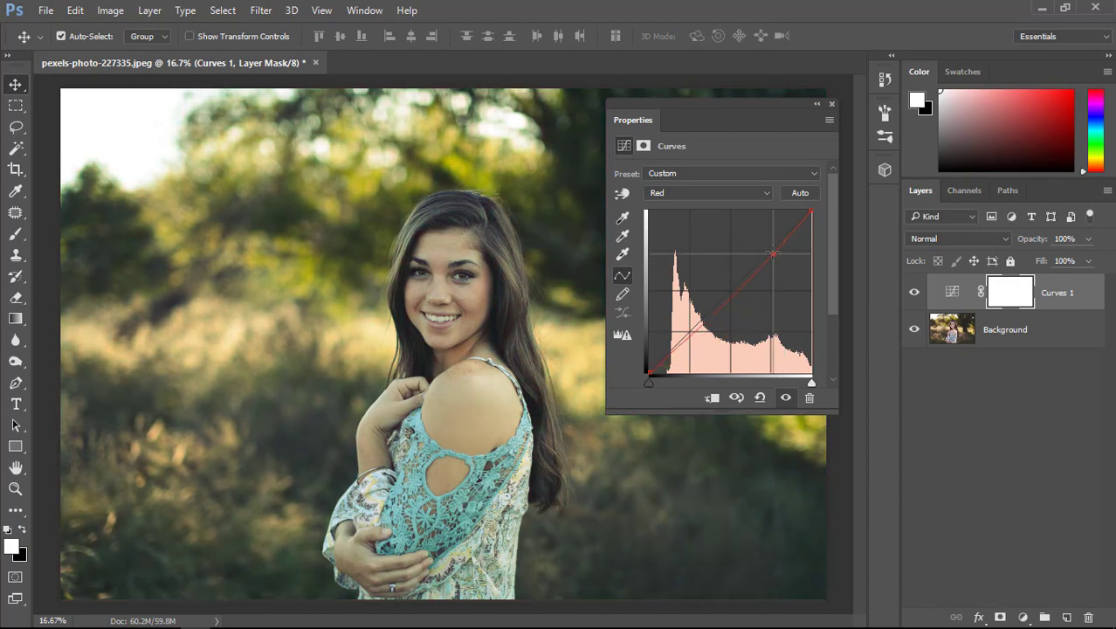
Add a highlight point at the three-quarter mark of the Green channel curve and adjust it slightly.
click(707, 195)
click(698, 221)
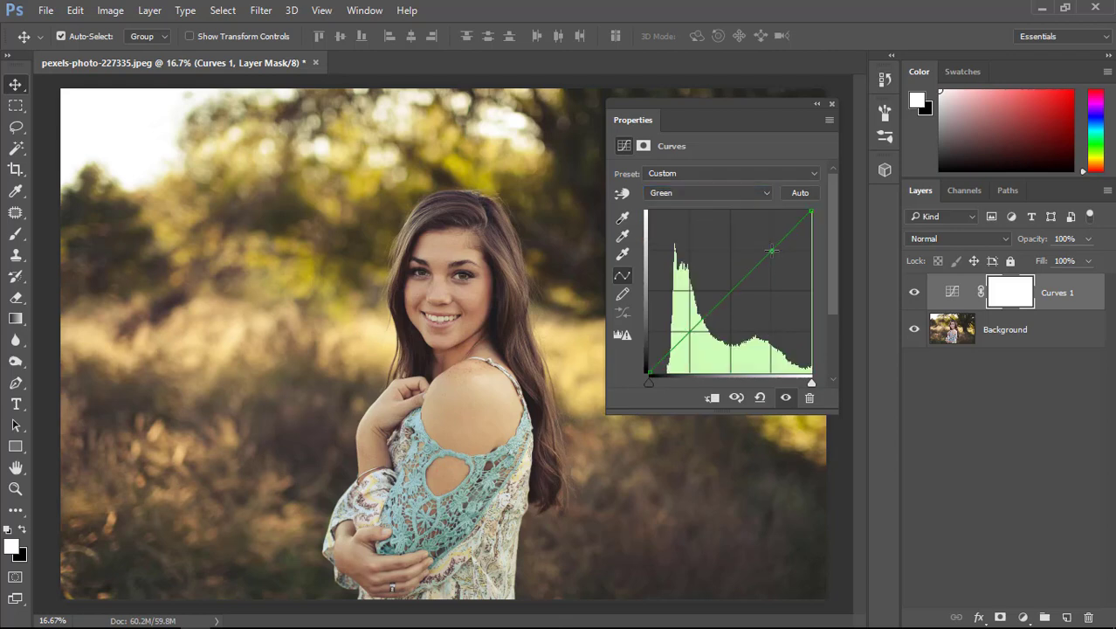
mouse_move(771, 251)
mouse_down()
mouse_move(754, 237)
mouse_move(796, 273)
mouse_move(770, 249)
mouse_up()
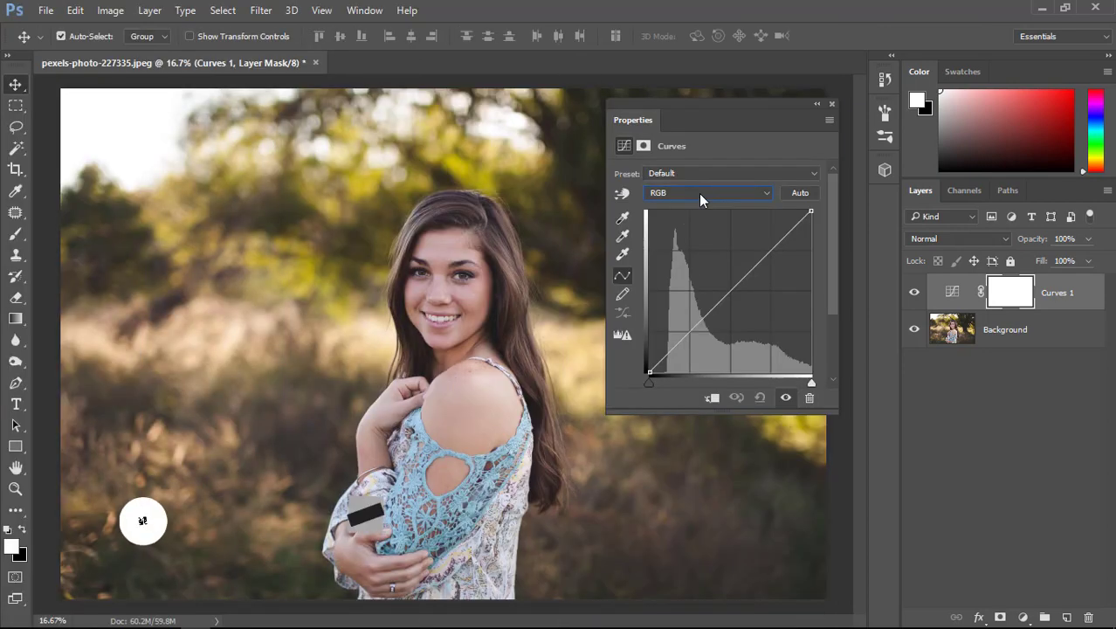
Select the Green channel curve and set the Curves layer's blend mode to Color.
click(699, 194)
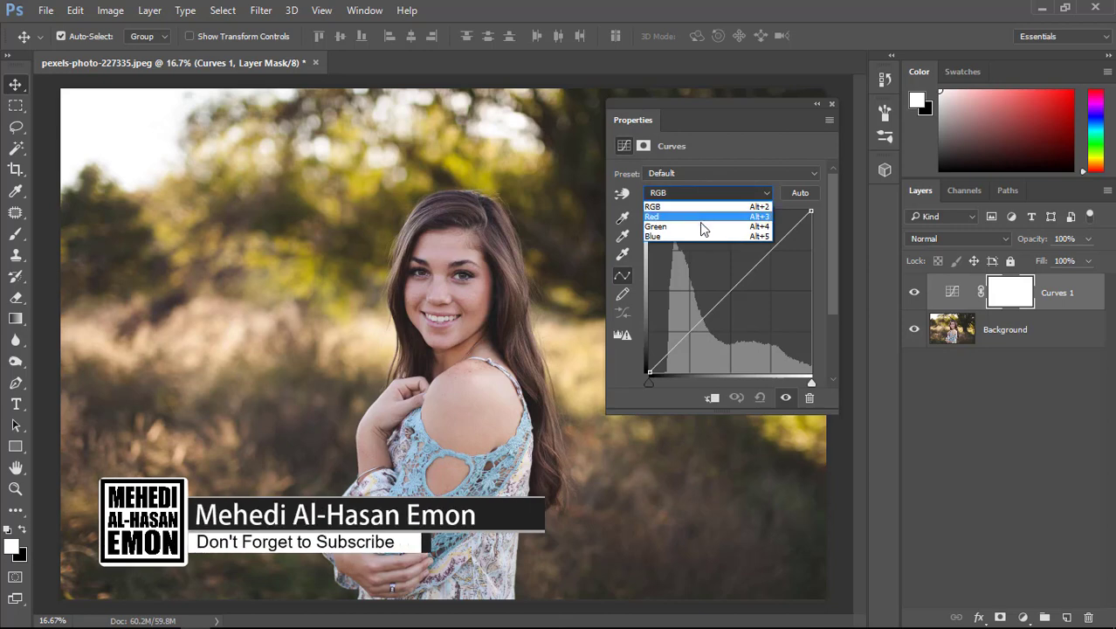
click(701, 226)
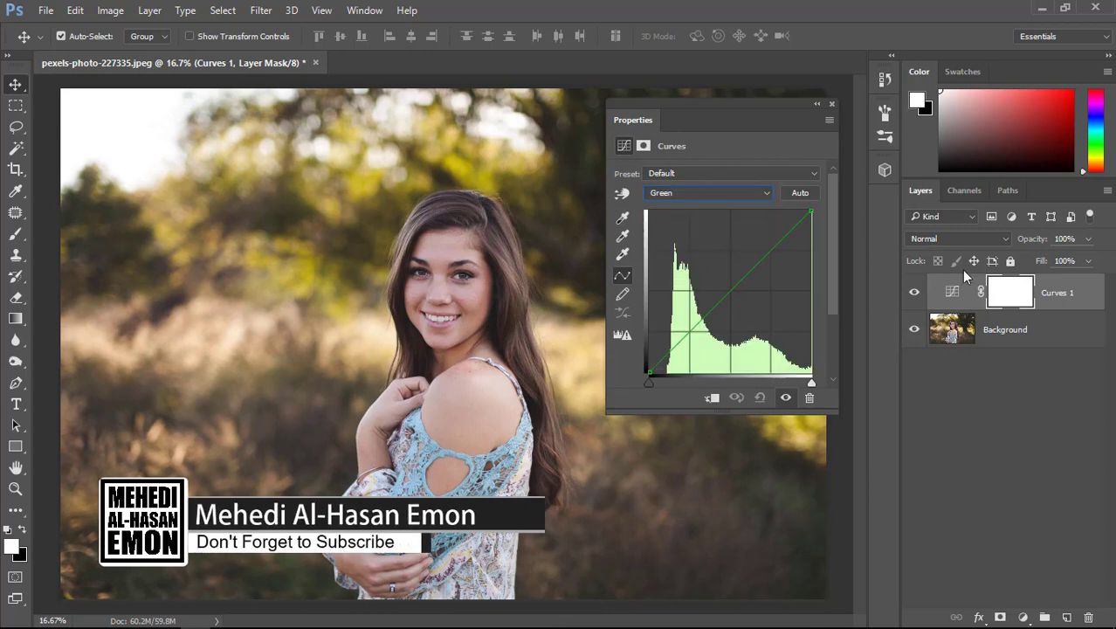
click(959, 240)
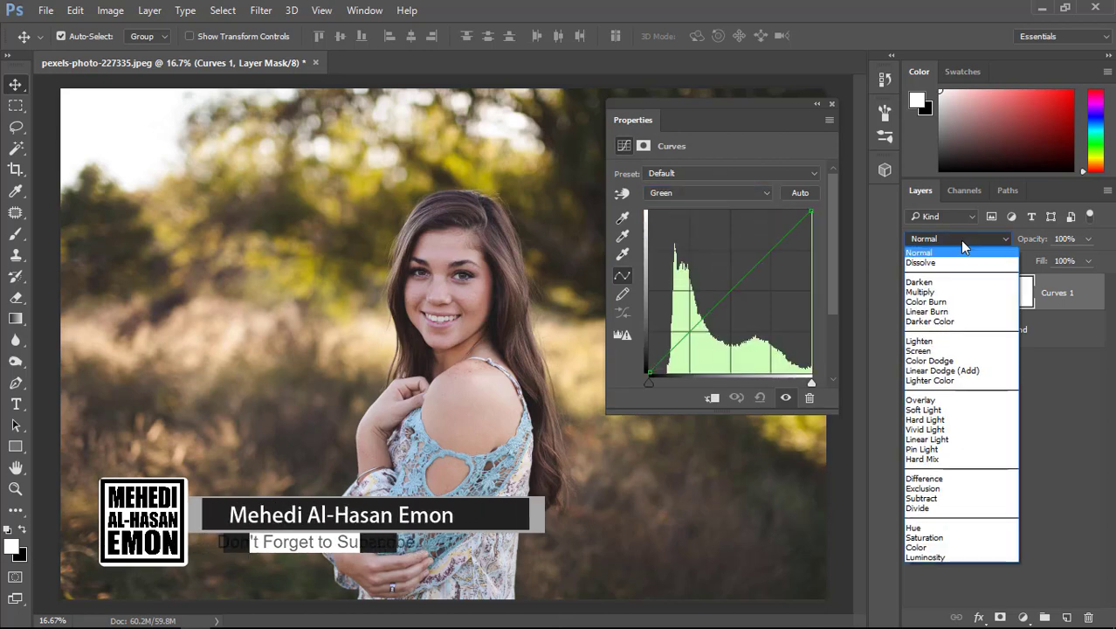
click(932, 548)
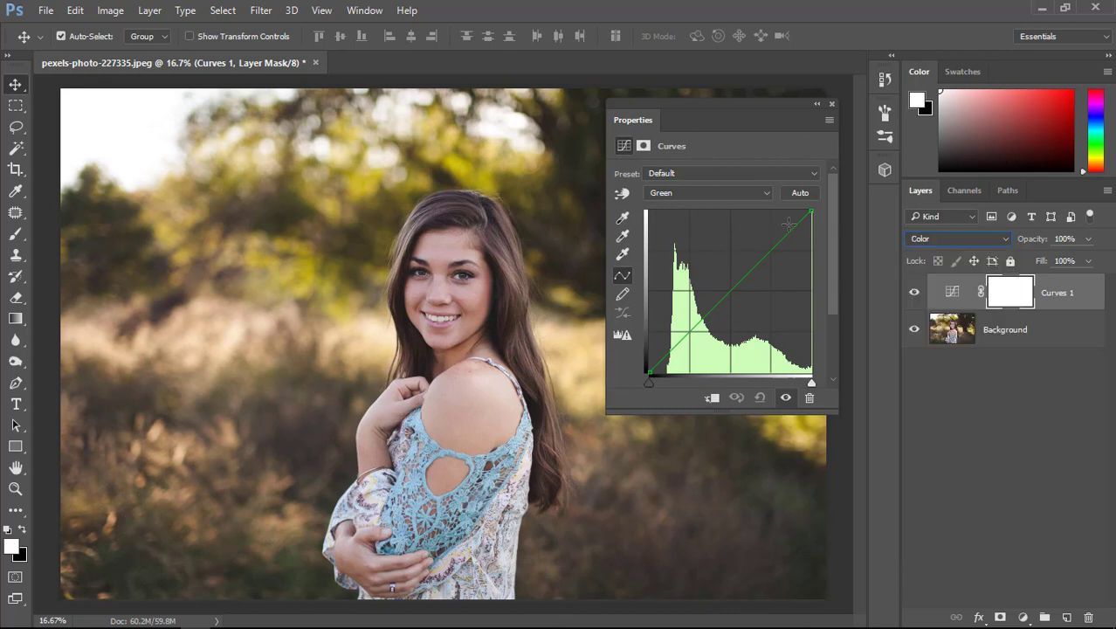
Slide the Green curve's black point to the far end of the graph's base and lower the layer's opacity to 38%.
mouse_move(810, 213)
mouse_down()
mouse_move(750, 204)
mouse_move(813, 210)
mouse_up()
drag(649, 372, 810, 375)
drag(1034, 245, 1004, 247)
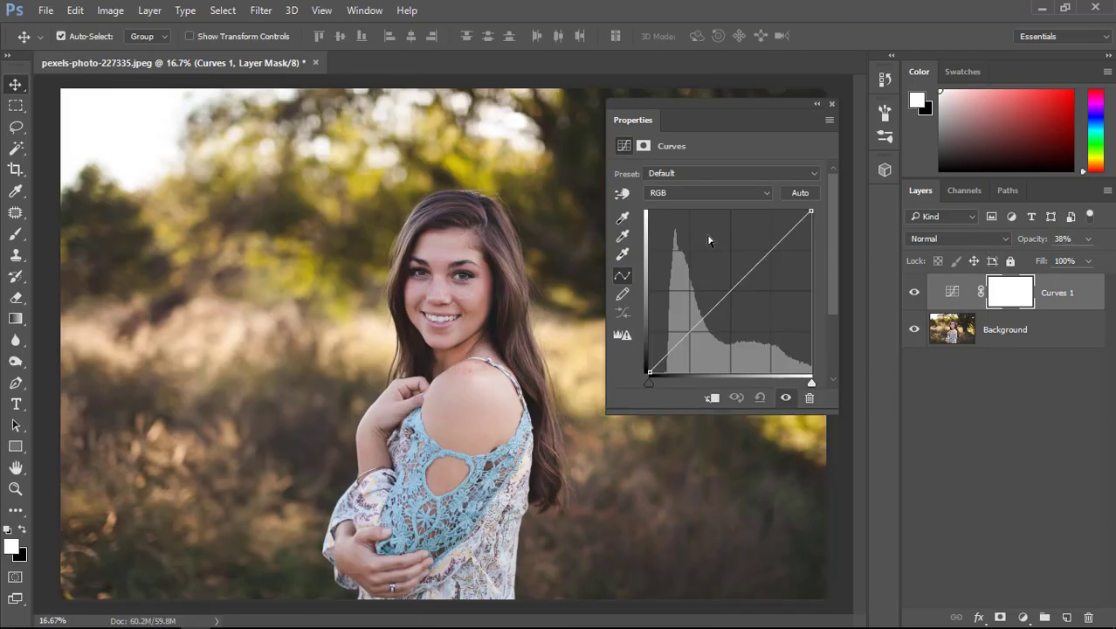
Select the Green channel of the reset curve and set the Curves layer's blend mode to Saturation.
click(706, 191)
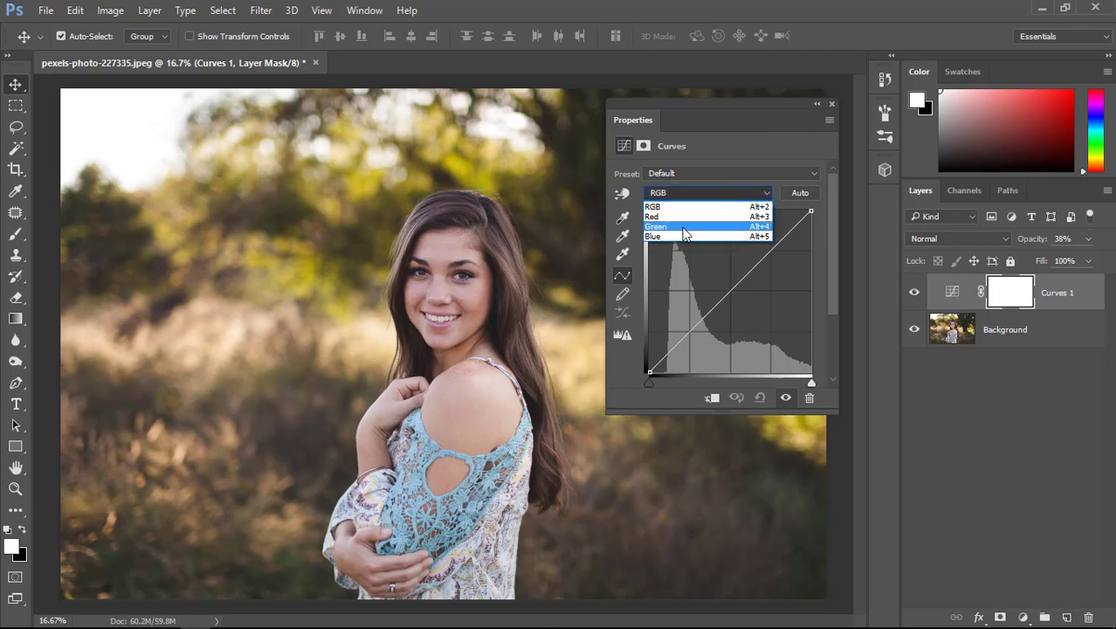
click(682, 226)
click(918, 239)
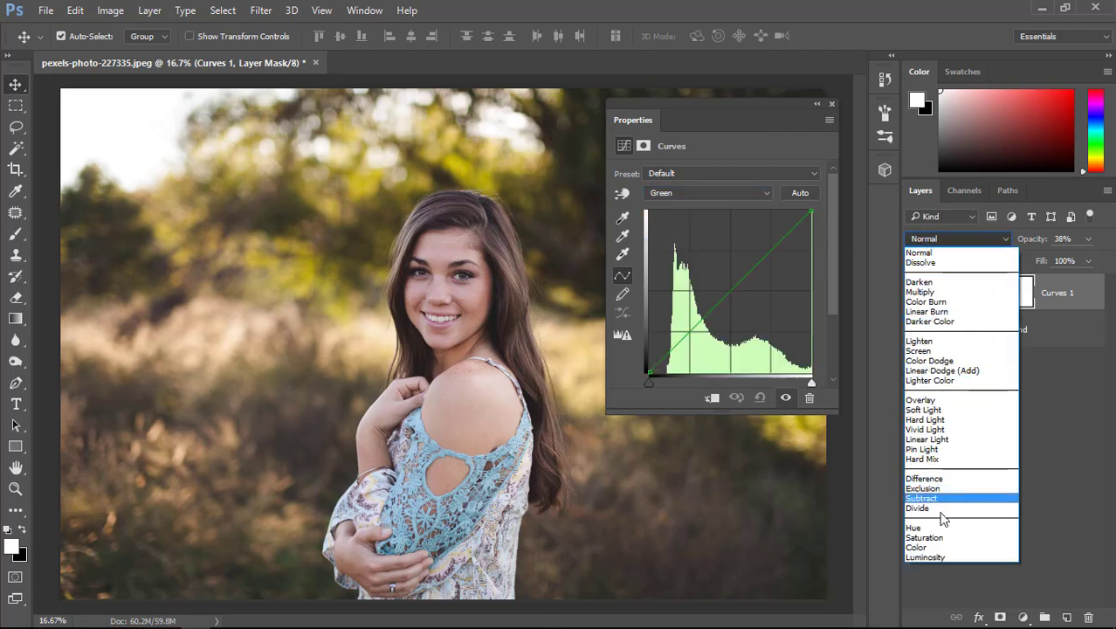
click(924, 538)
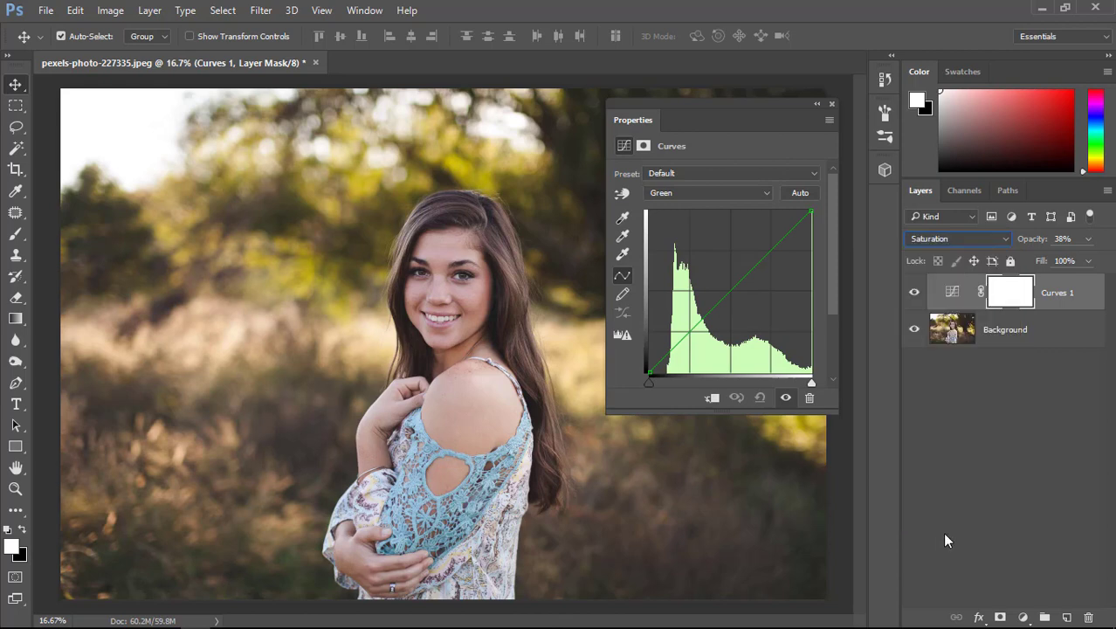
Sample the foliage above the woman's head with the on-image adjustment tool and raise that Green curve point well above the diagonal.
click(622, 196)
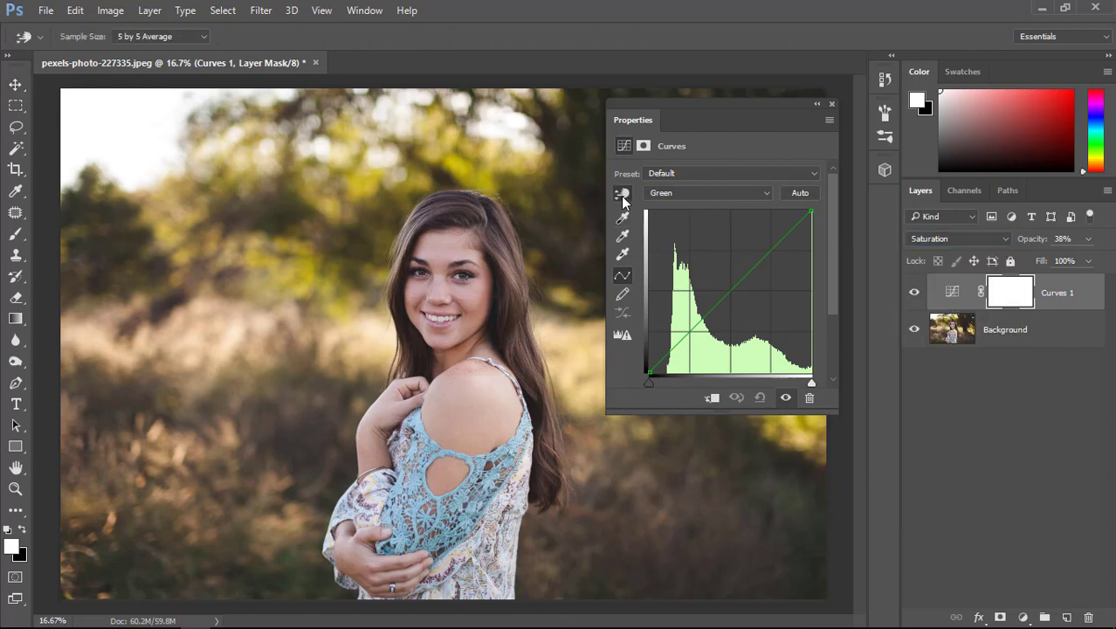
click(489, 175)
drag(756, 264, 724, 227)
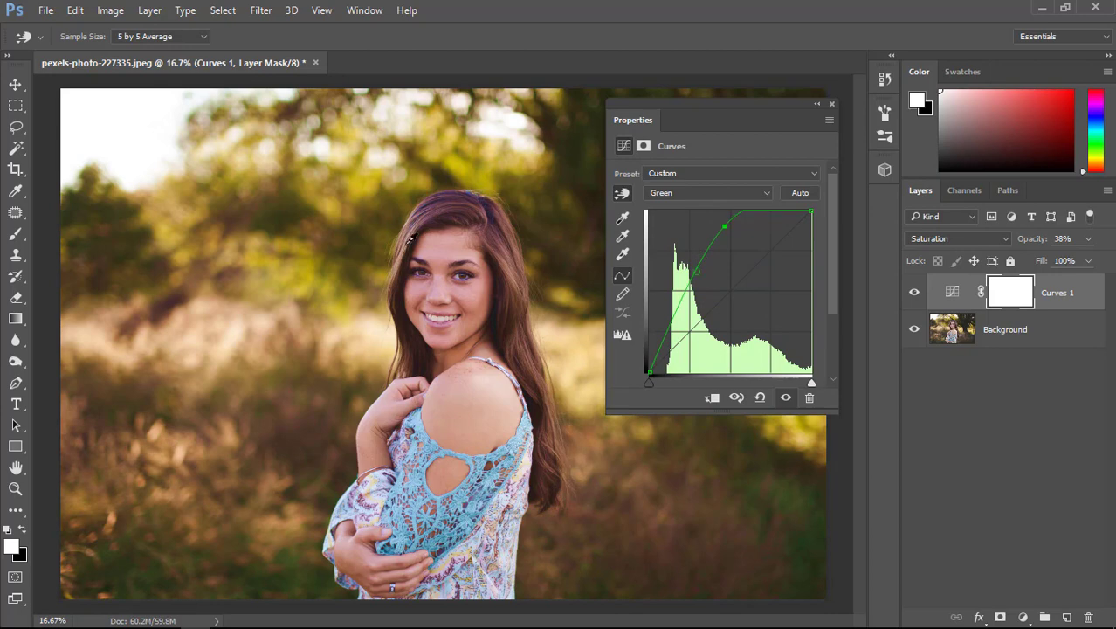